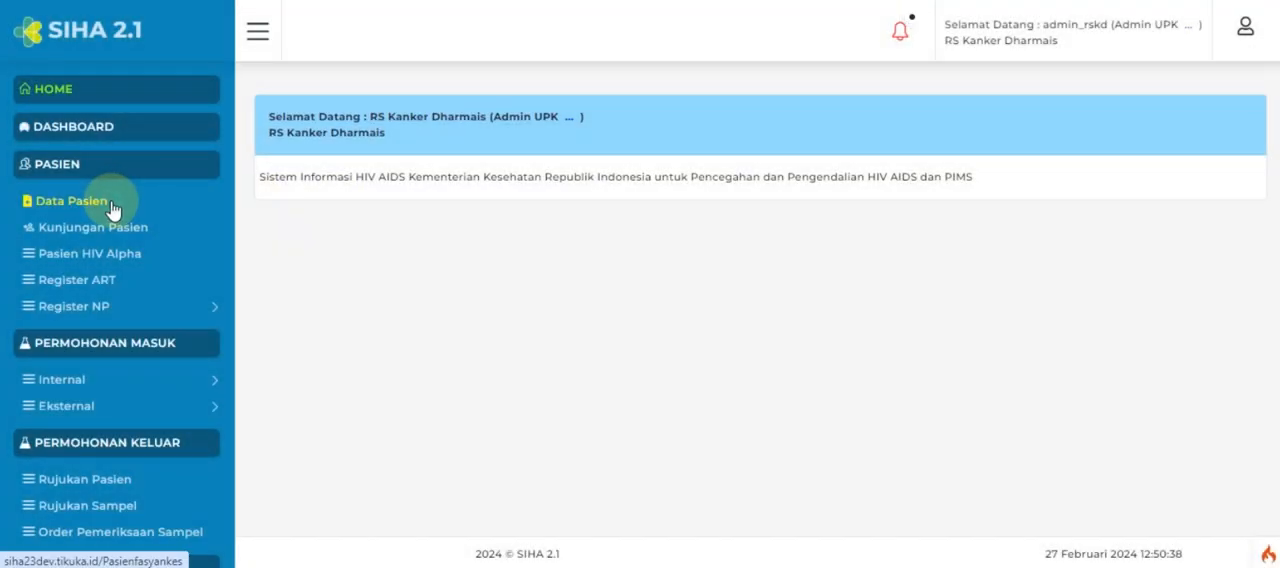
Step: Find the patient in Data Pasien by the prefilled NIK/No. Identitas and open the patient's detail record
click(112, 209)
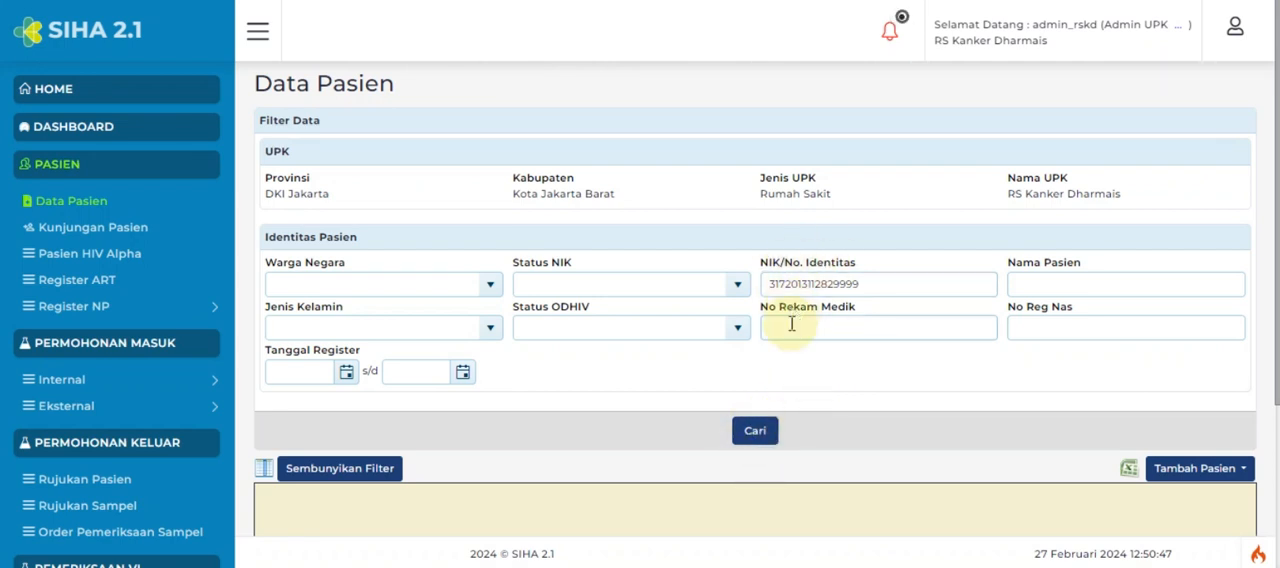
click(757, 432)
scroll(914, 406, down, 3)
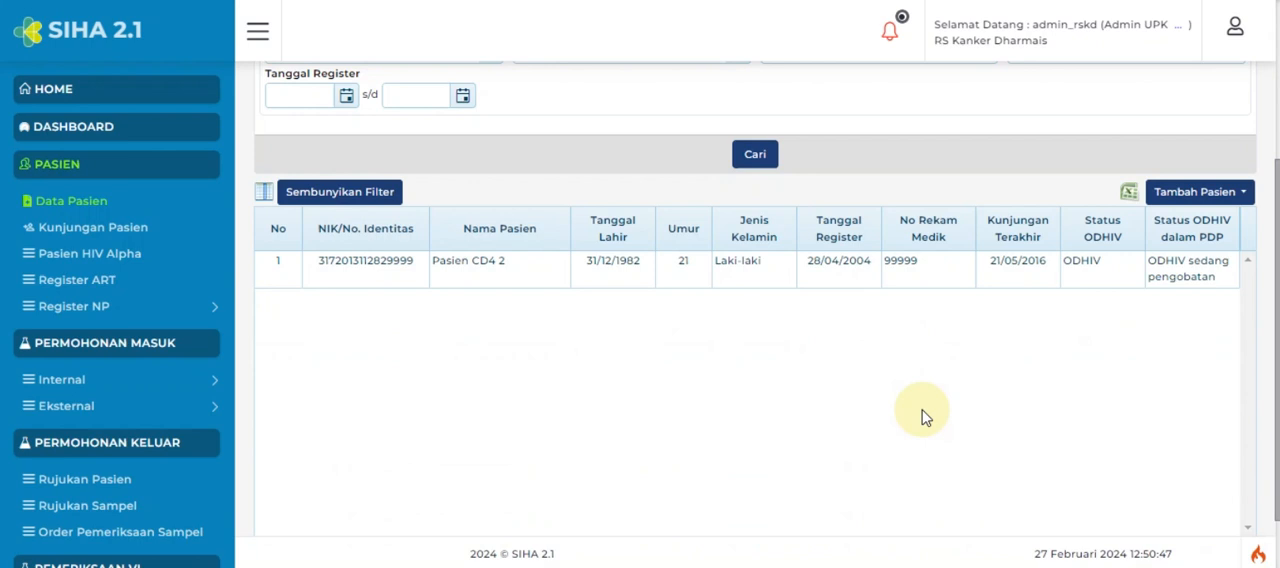
scroll(1012, 456, down, 1)
drag(1048, 488, 1203, 488)
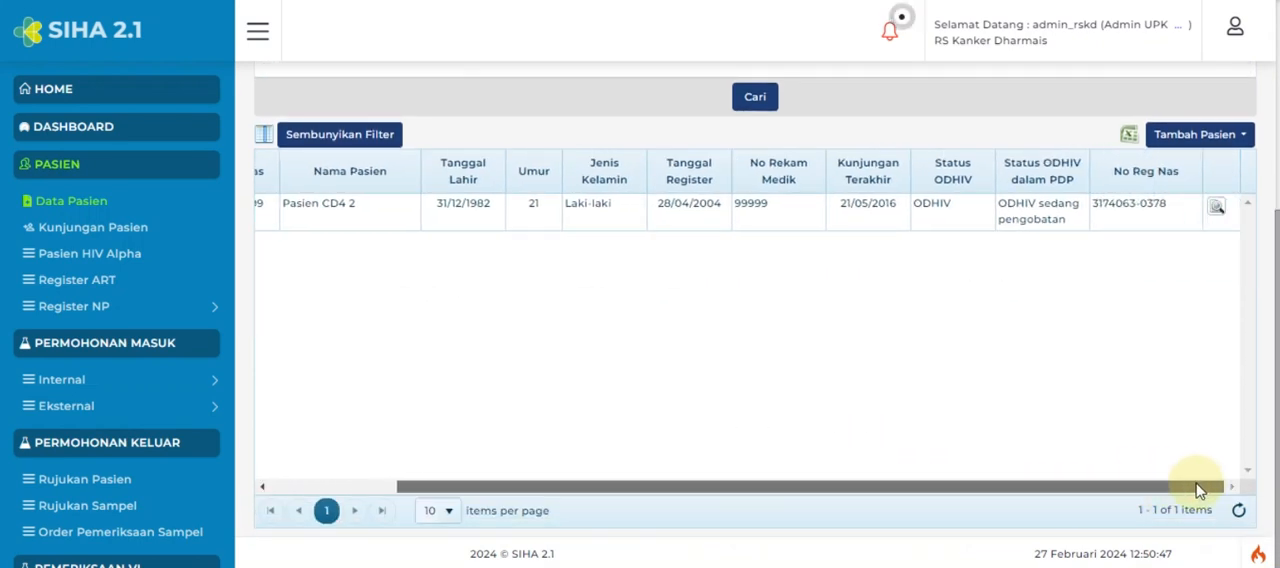
click(1213, 208)
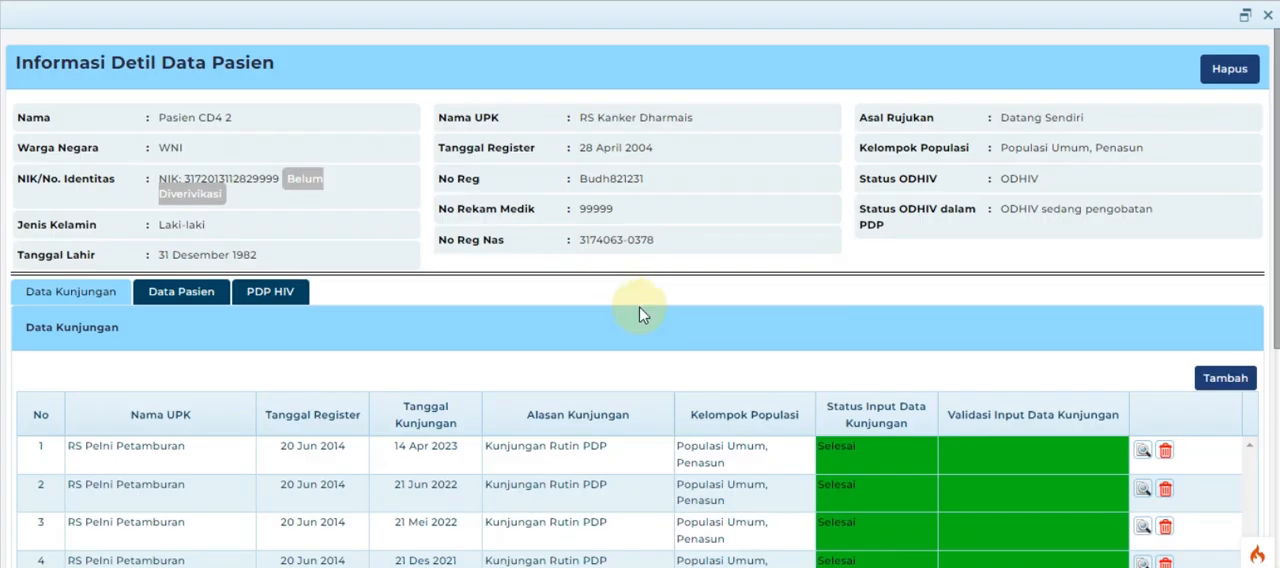
Step: Add and save a patient visit dated 01/02/2024 with reason Tindak Lanjut Perawatan/Pengobatan and Kunjungan Rutin PDP ticked
click(1216, 384)
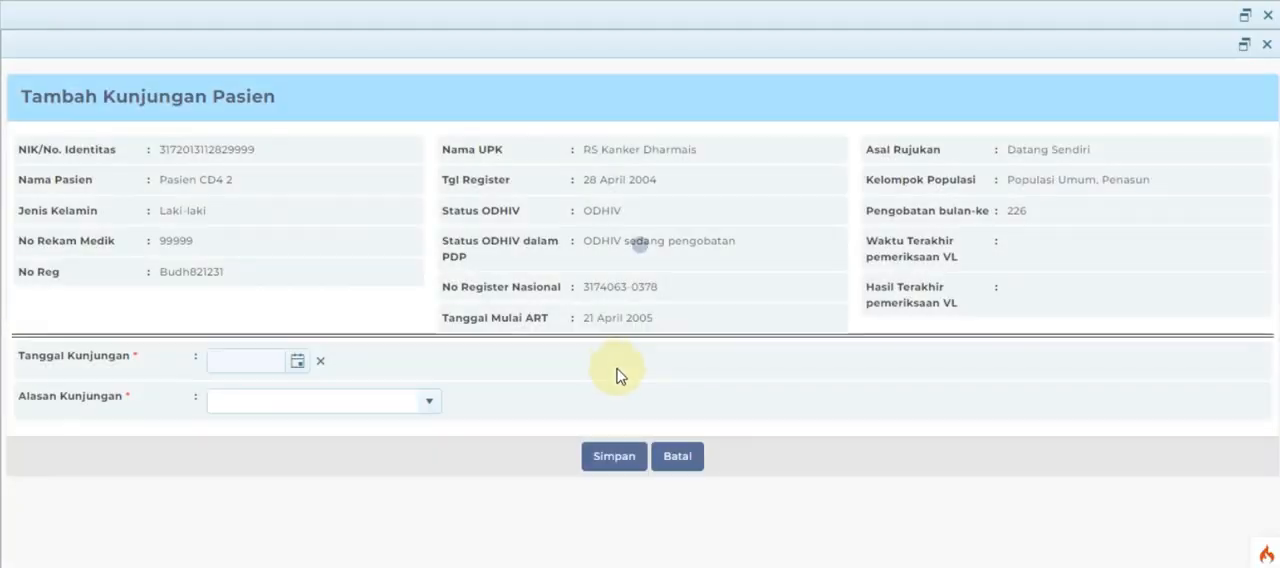
click(296, 366)
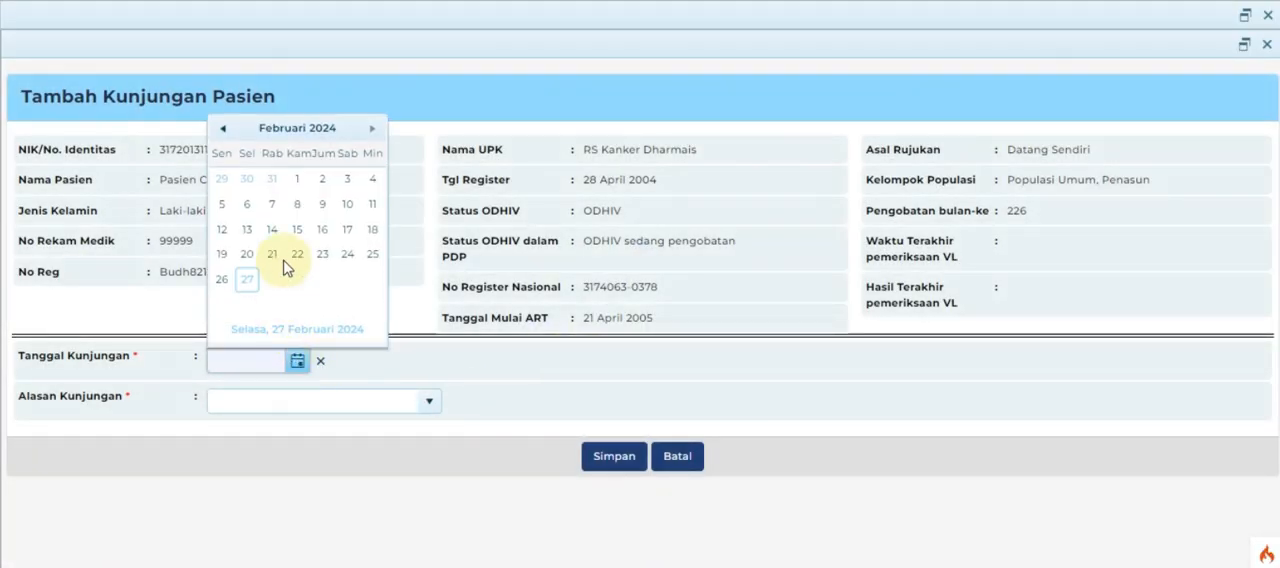
click(296, 179)
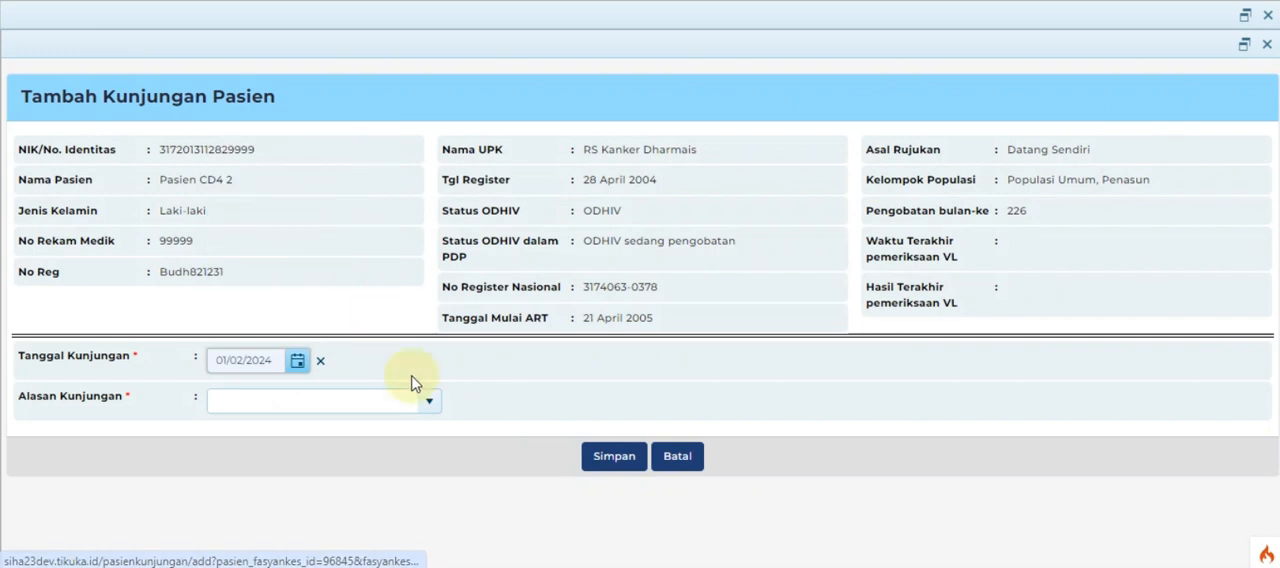
click(429, 401)
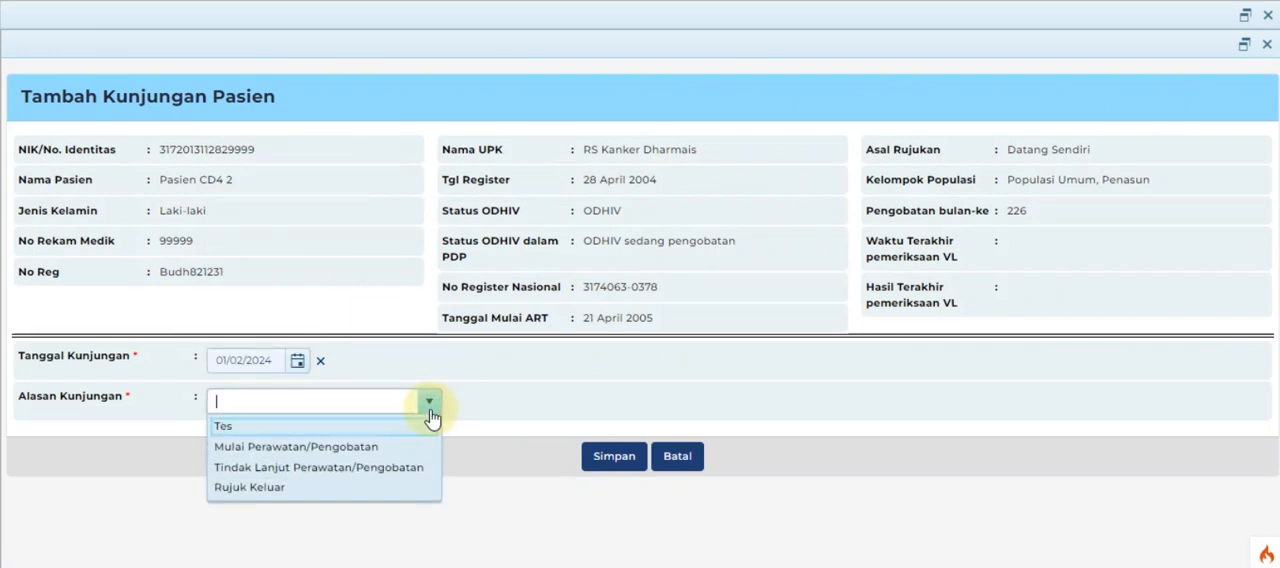
click(376, 466)
click(332, 440)
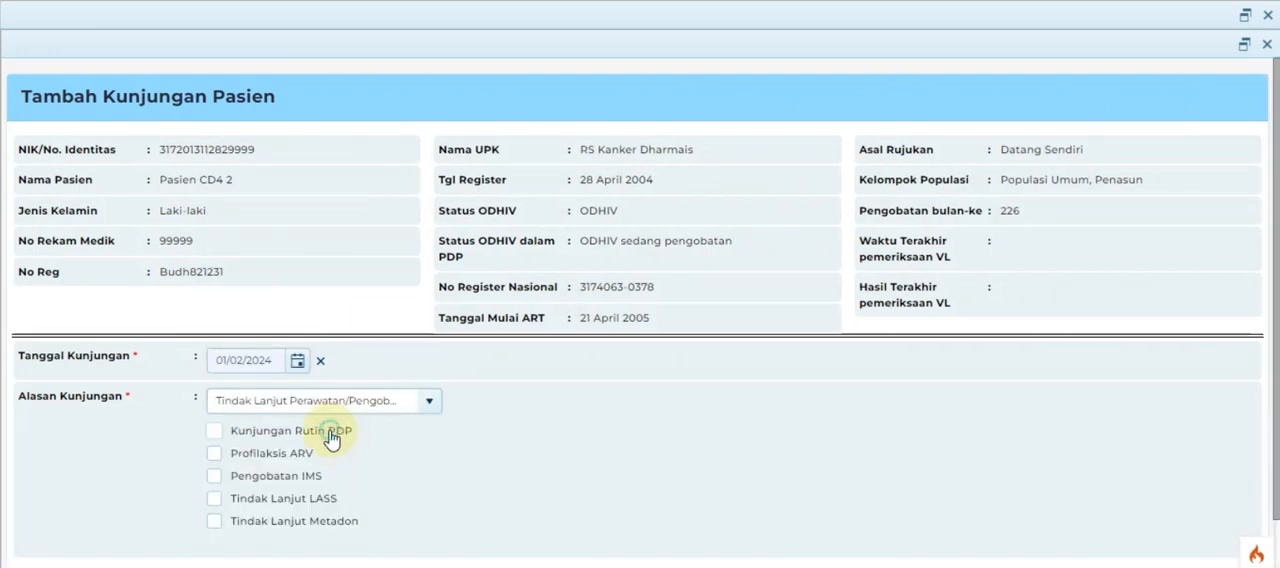
scroll(432, 455, down, 1)
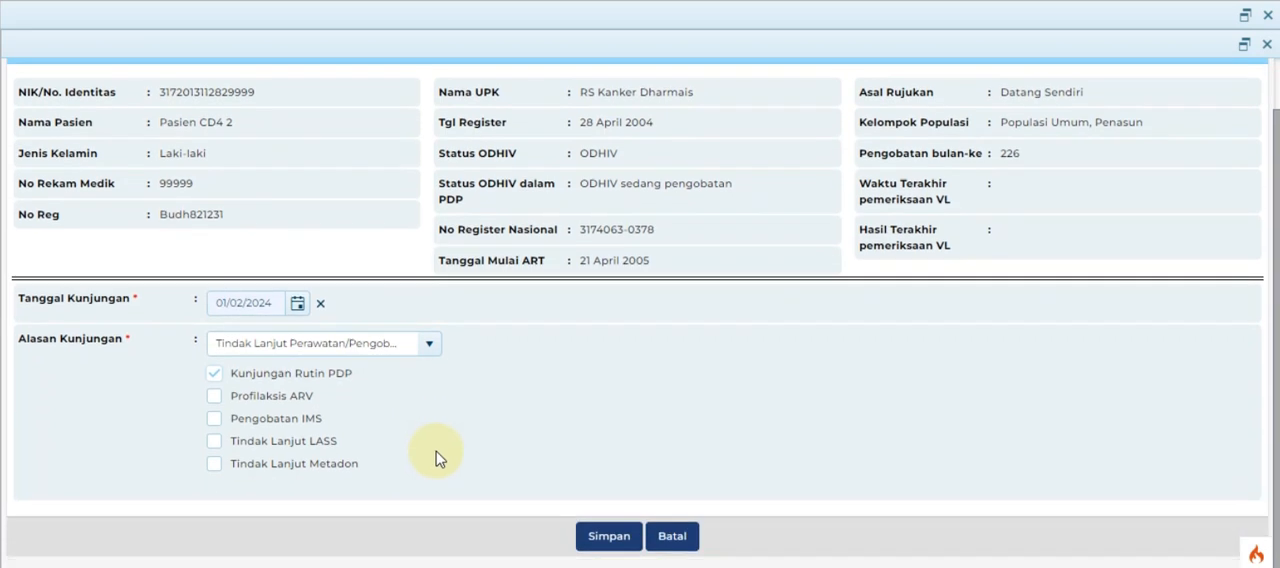
click(607, 537)
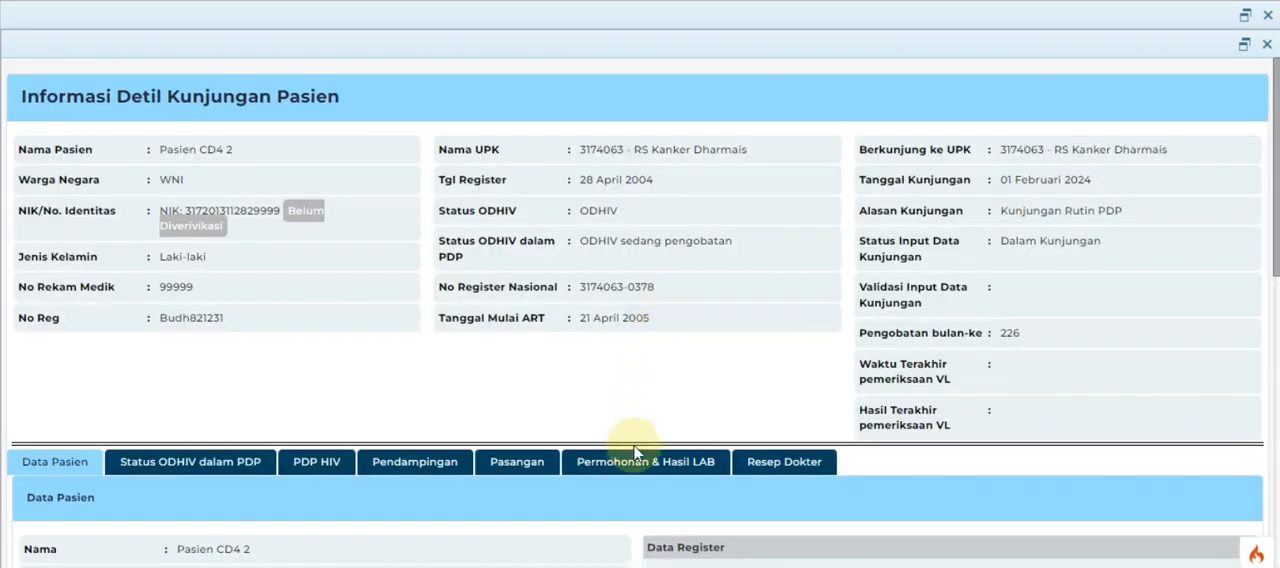
Step: Create and save a CD4 laboratory test request for the visit with Alasan Pemeriksaan set to Monitoring Rutin
click(635, 462)
scroll(635, 466, down, 2)
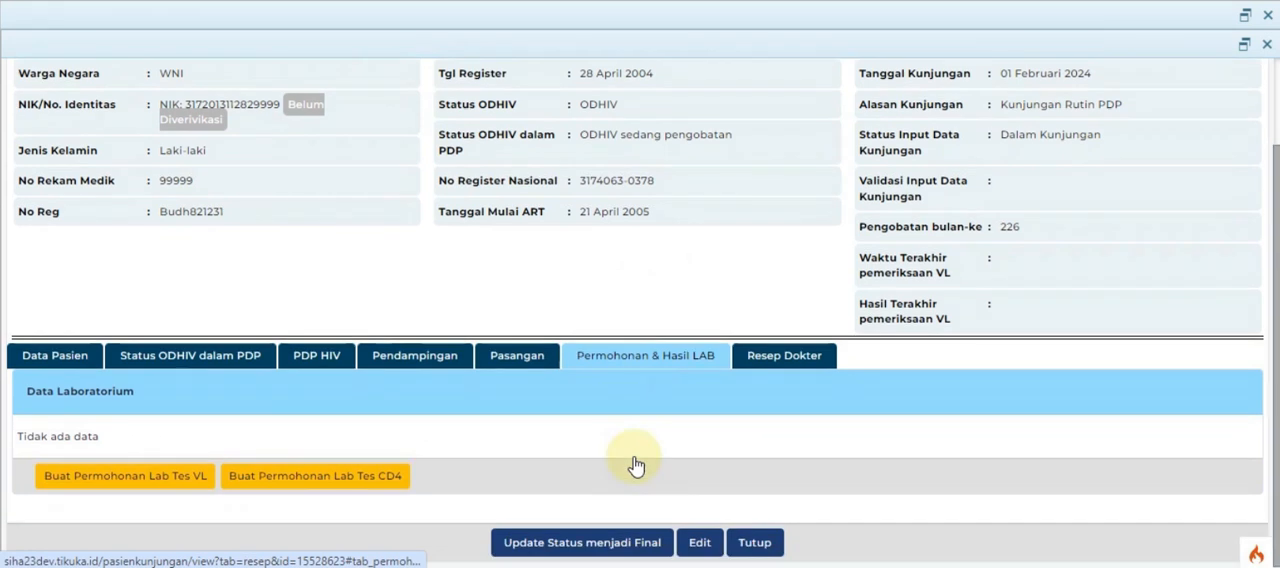
click(316, 474)
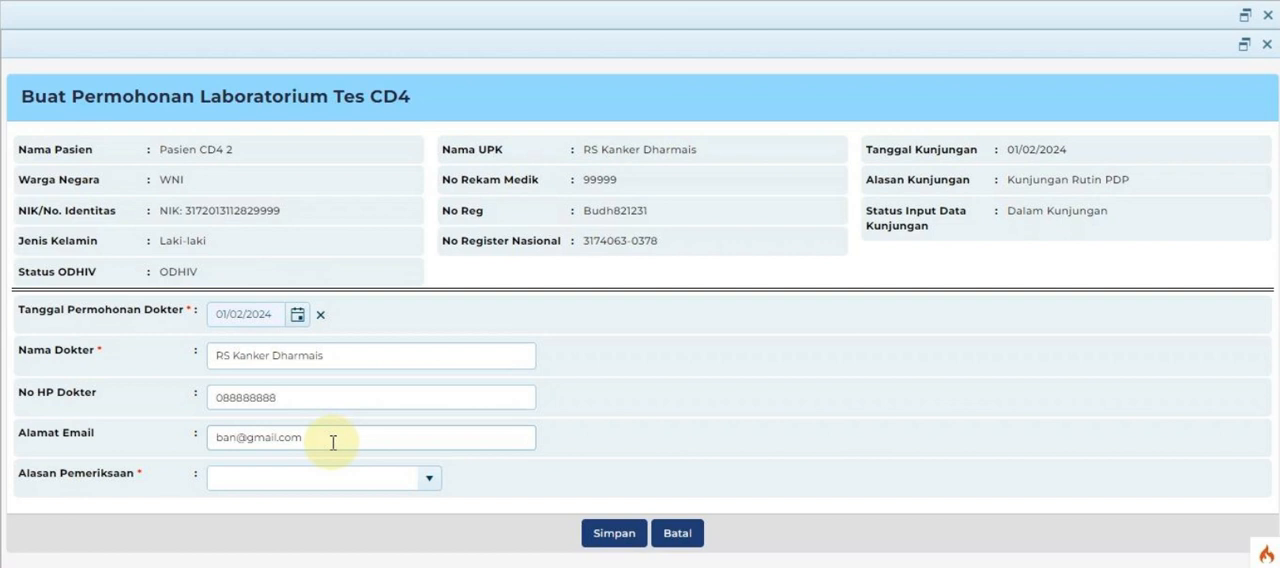
click(427, 481)
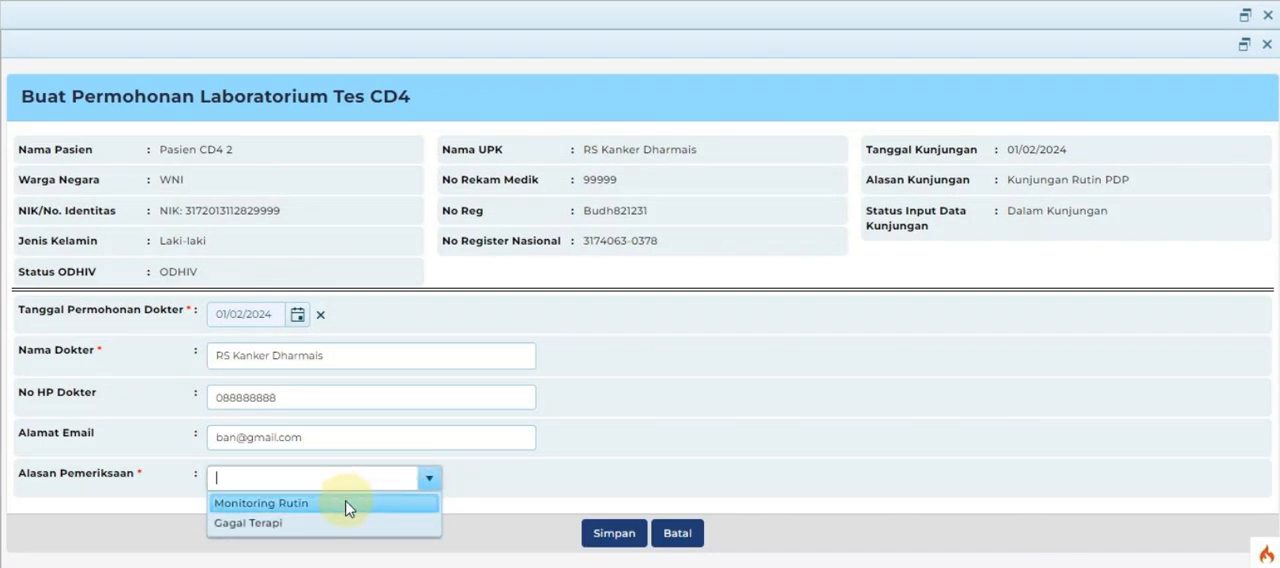
click(345, 506)
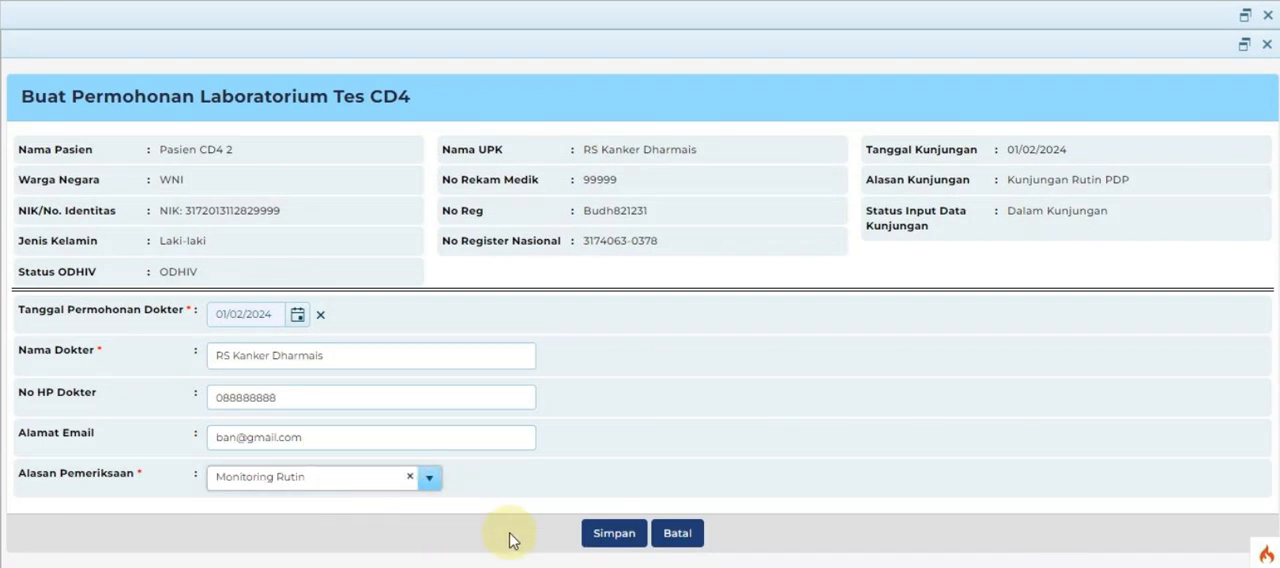
click(612, 538)
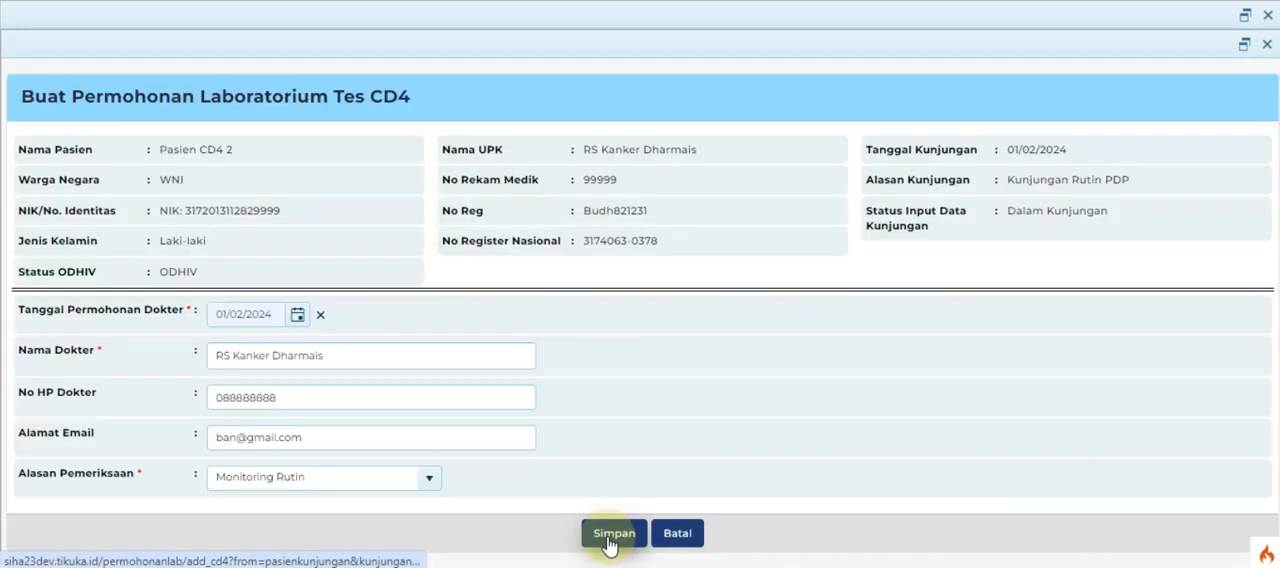
Step: Review the visit's CD4 laboratory request, PDP HIV care data and Pasangan partner notification data
scroll(617, 373, down, 3)
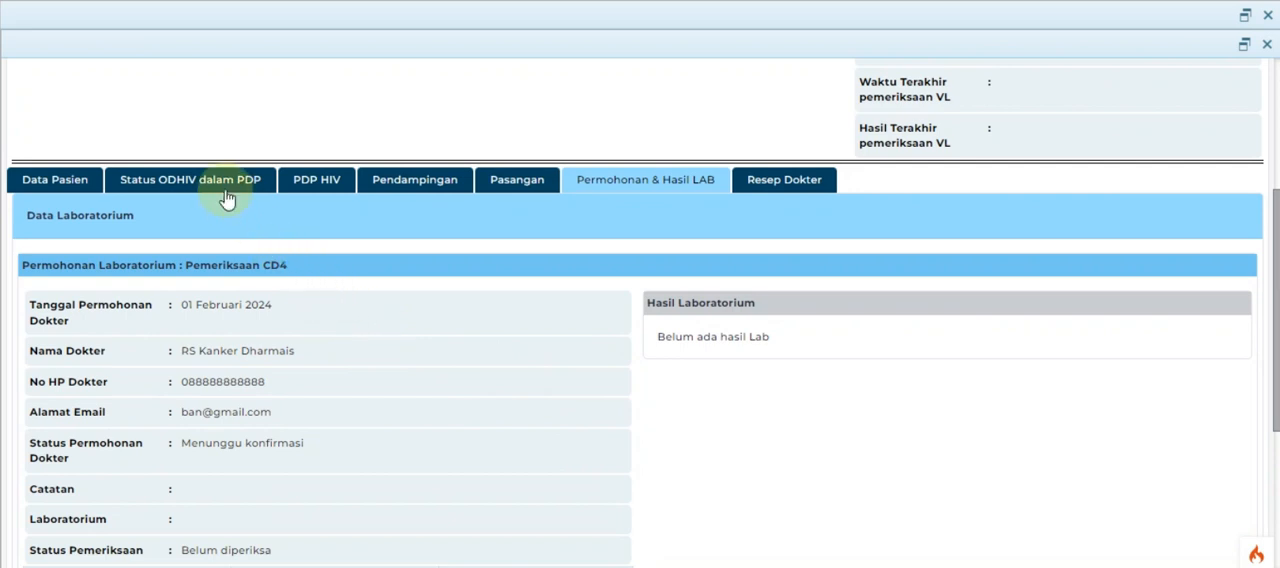
click(325, 184)
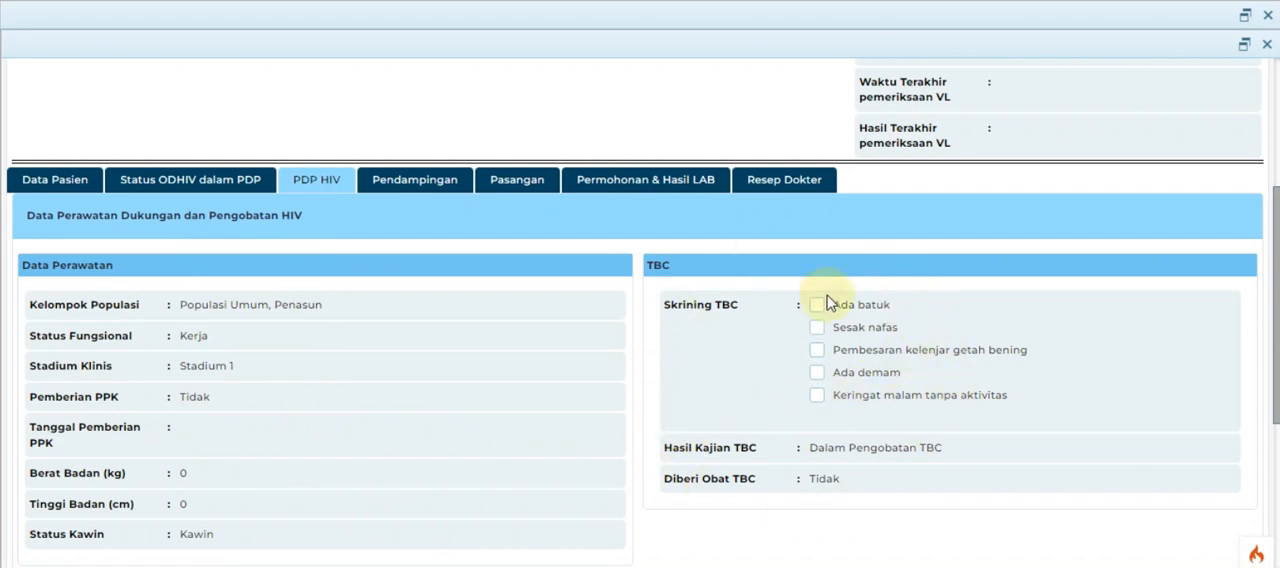
scroll(715, 384, down, 3)
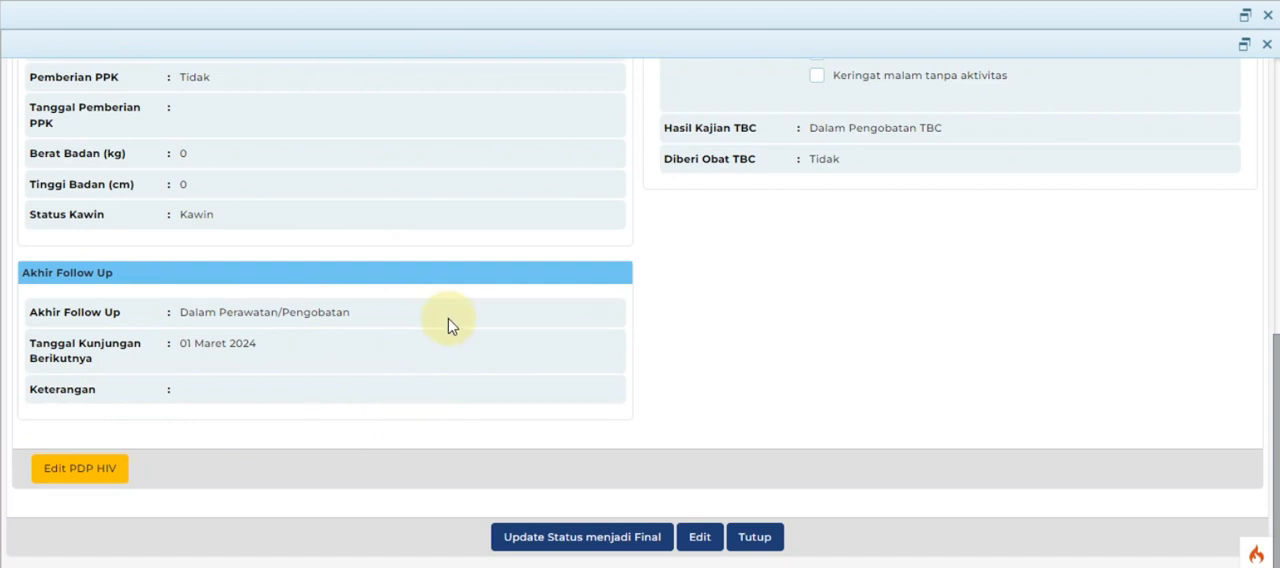
scroll(449, 325, up, 6)
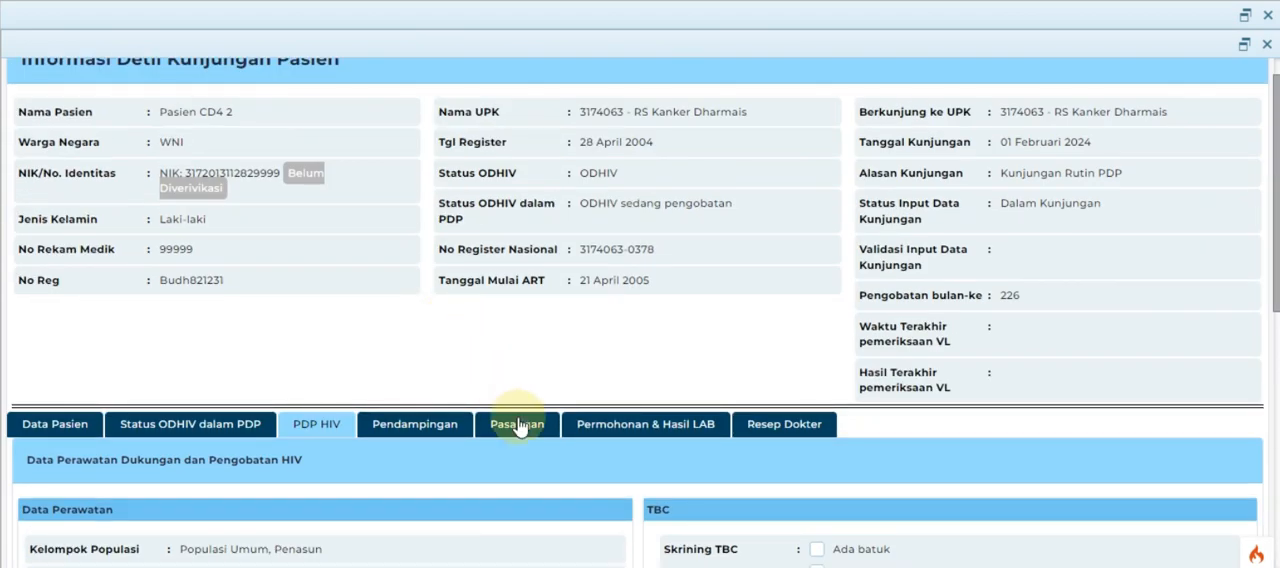
click(520, 426)
scroll(524, 433, down, 3)
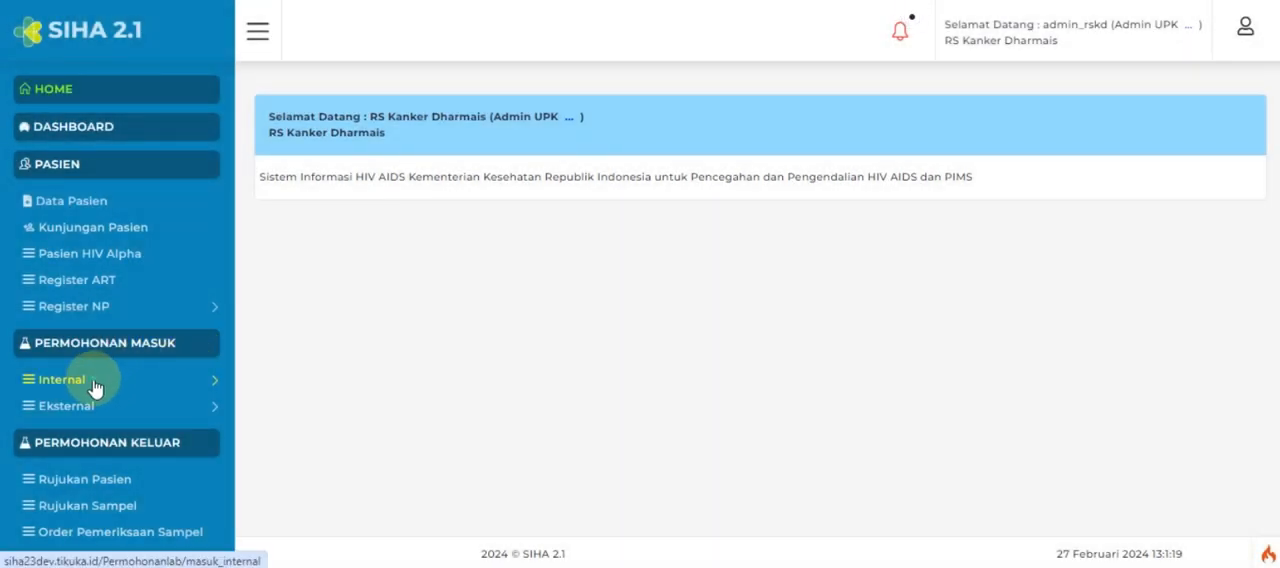
Step: Search the internal Permohonan Dokter list by the prefilled identity number and open the response form for the patient's CD4 request
click(95, 384)
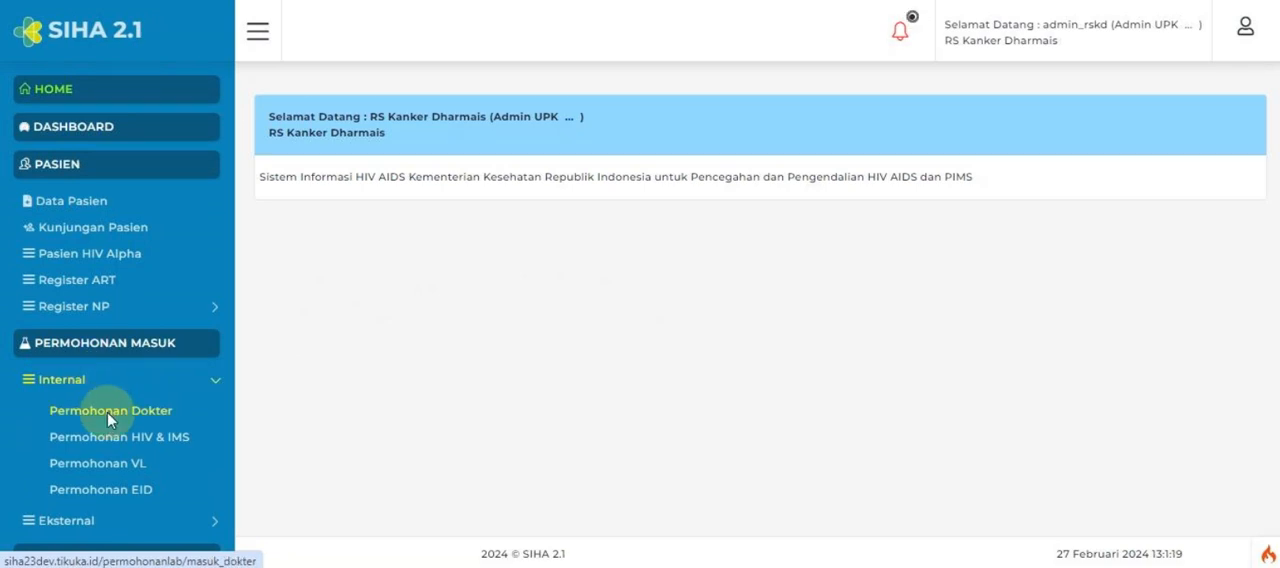
click(108, 413)
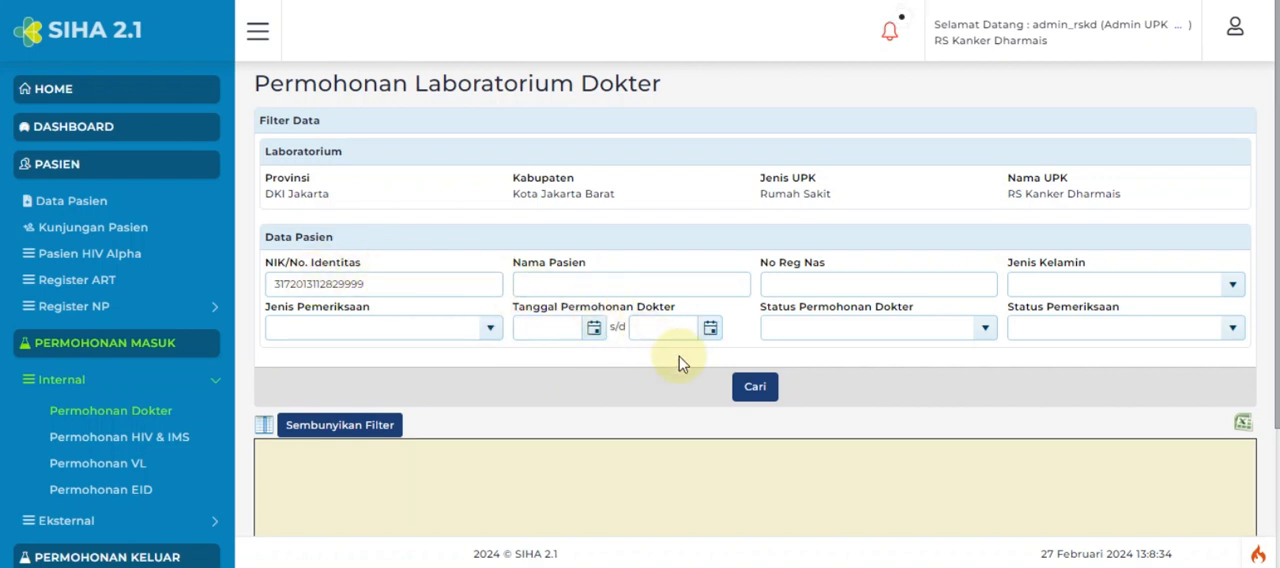
click(762, 390)
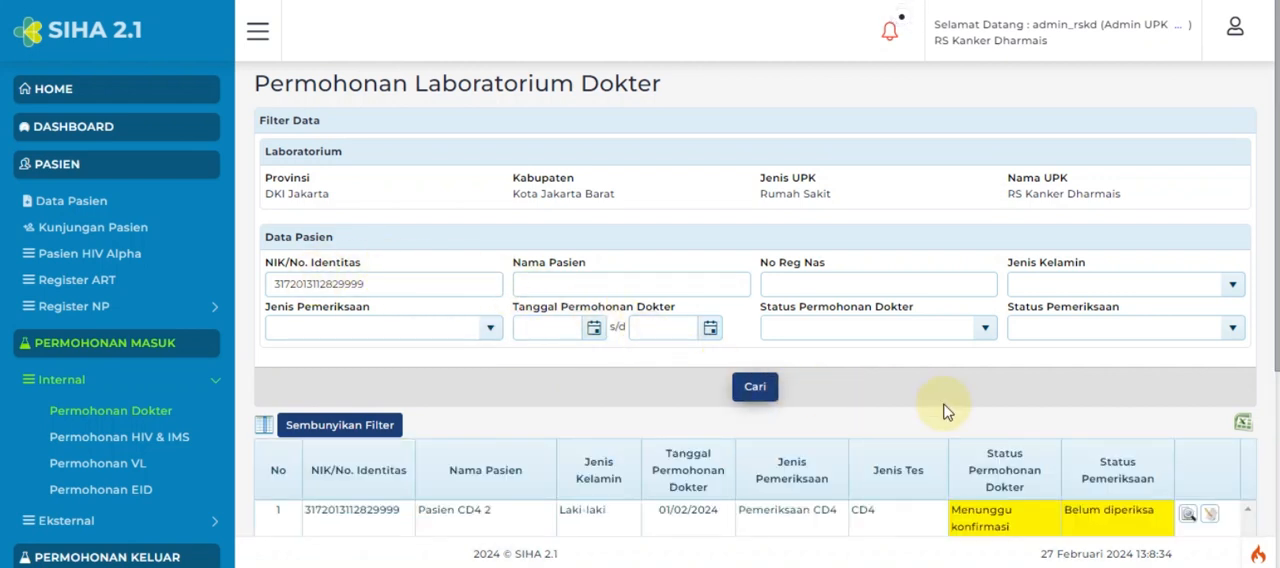
scroll(948, 412, down, 3)
click(420, 255)
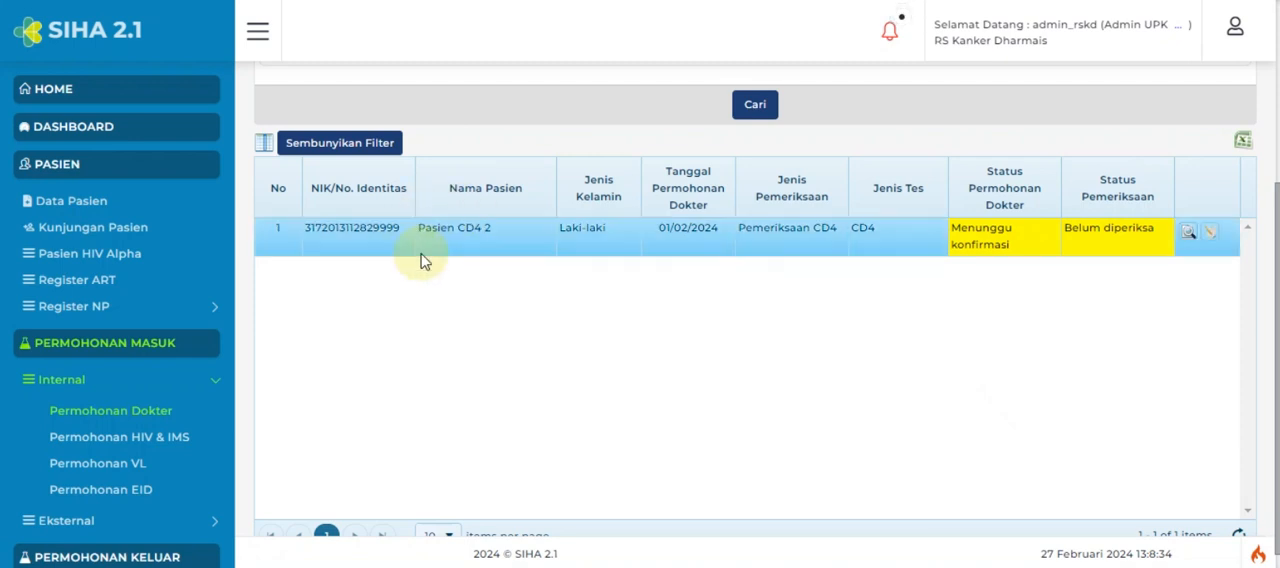
click(1214, 236)
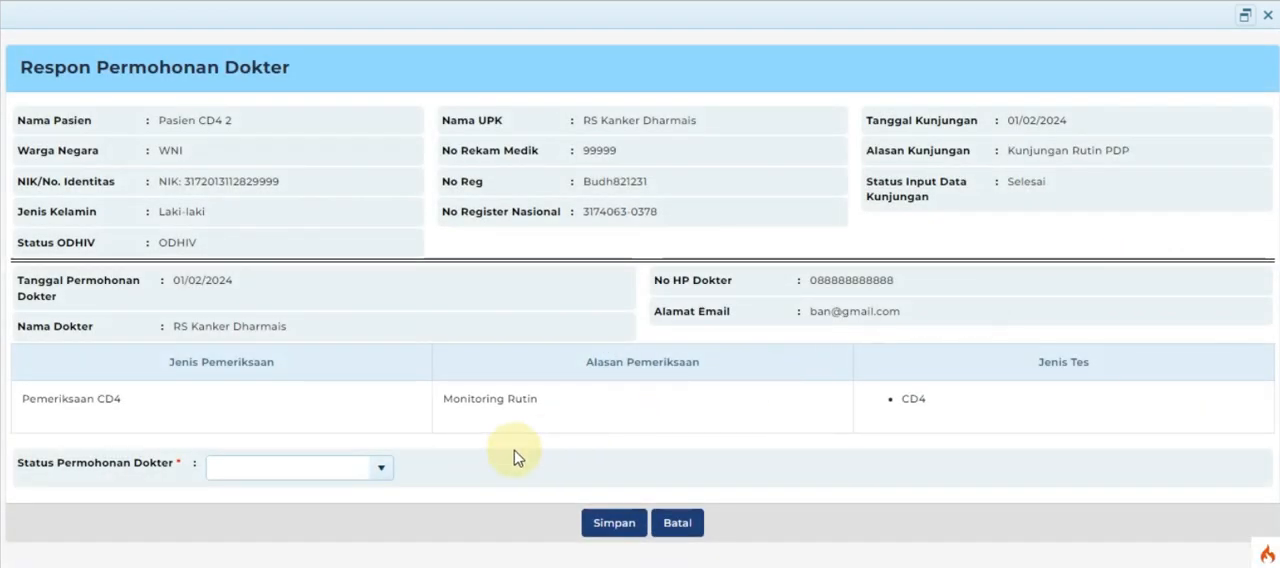
Step: Set Status Permohonan Dokter to Terima for the CD4 request and save the response
click(381, 470)
click(340, 493)
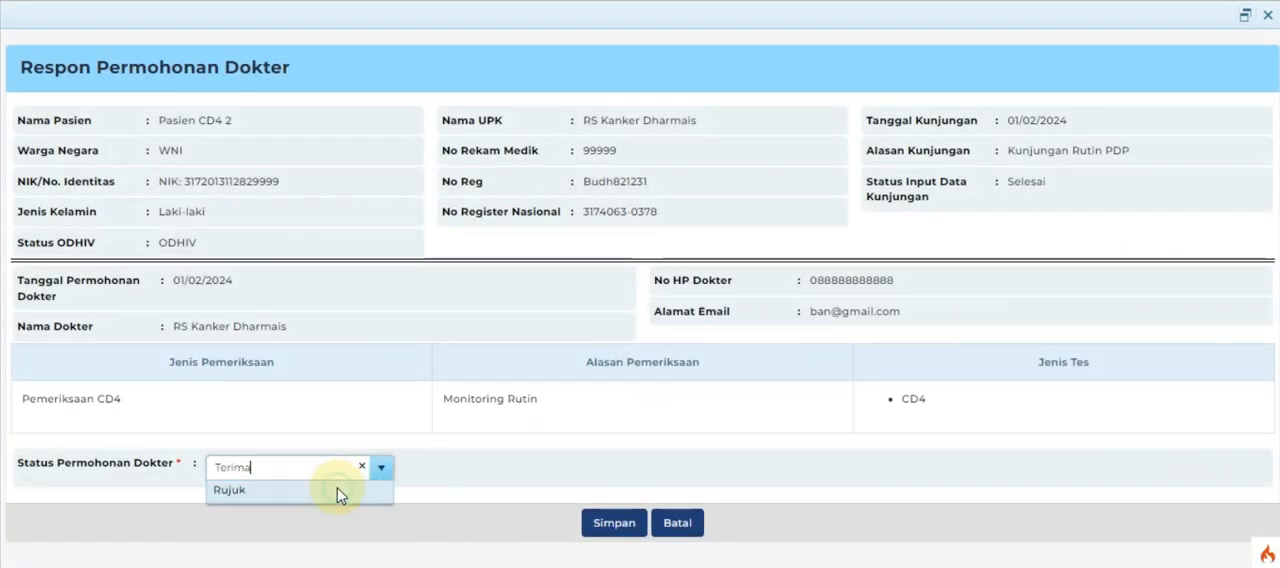
click(622, 529)
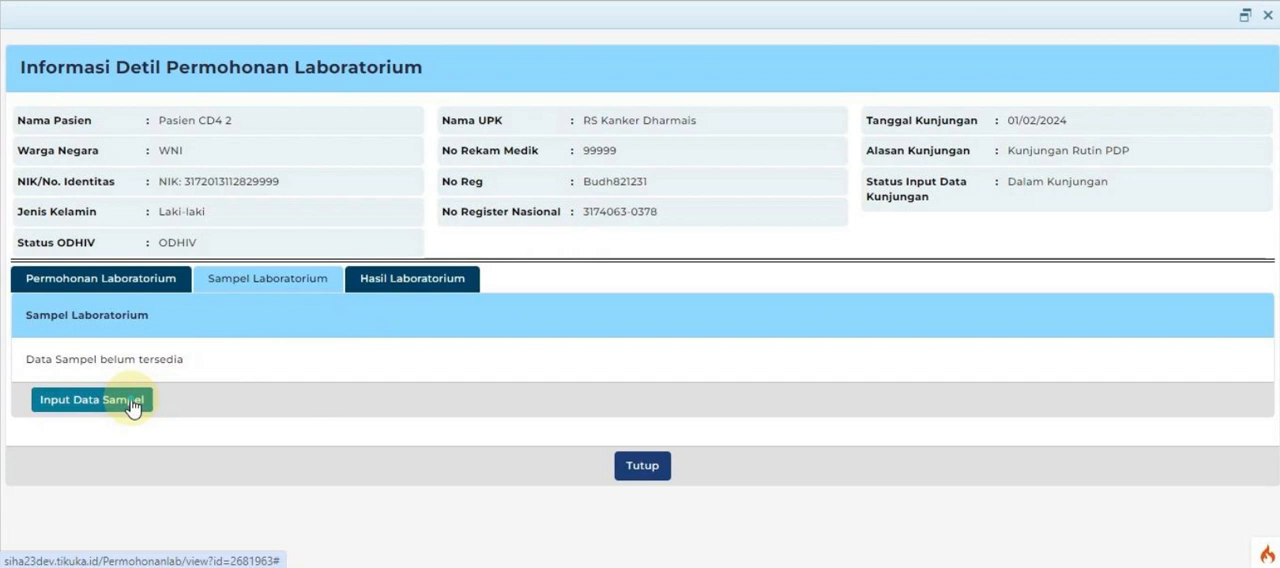
Step: Start the sample data entry for the CD4 request and set Tanggal Pengambilan Sampel to 01/02/2024
click(133, 403)
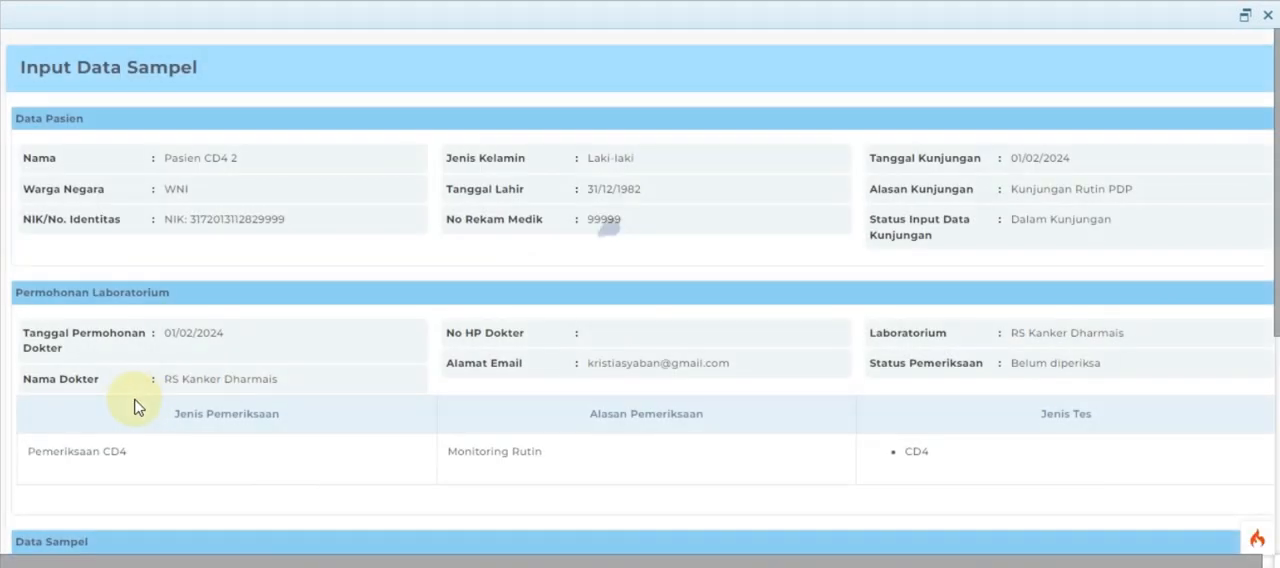
scroll(137, 407, down, 4)
click(302, 211)
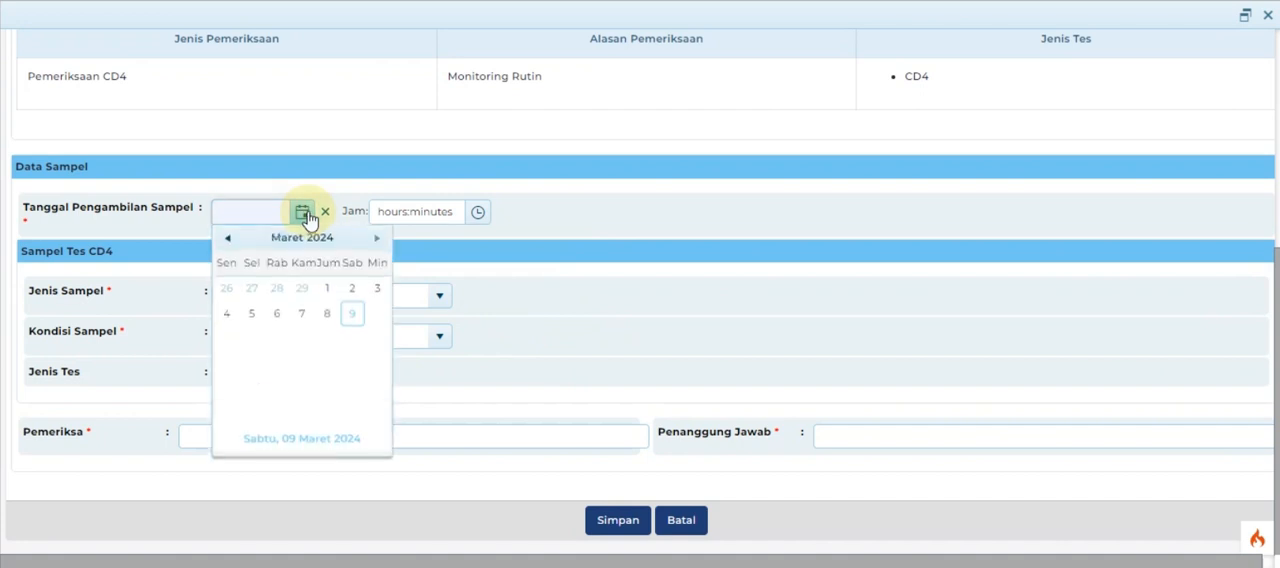
click(306, 251)
click(294, 289)
click(296, 292)
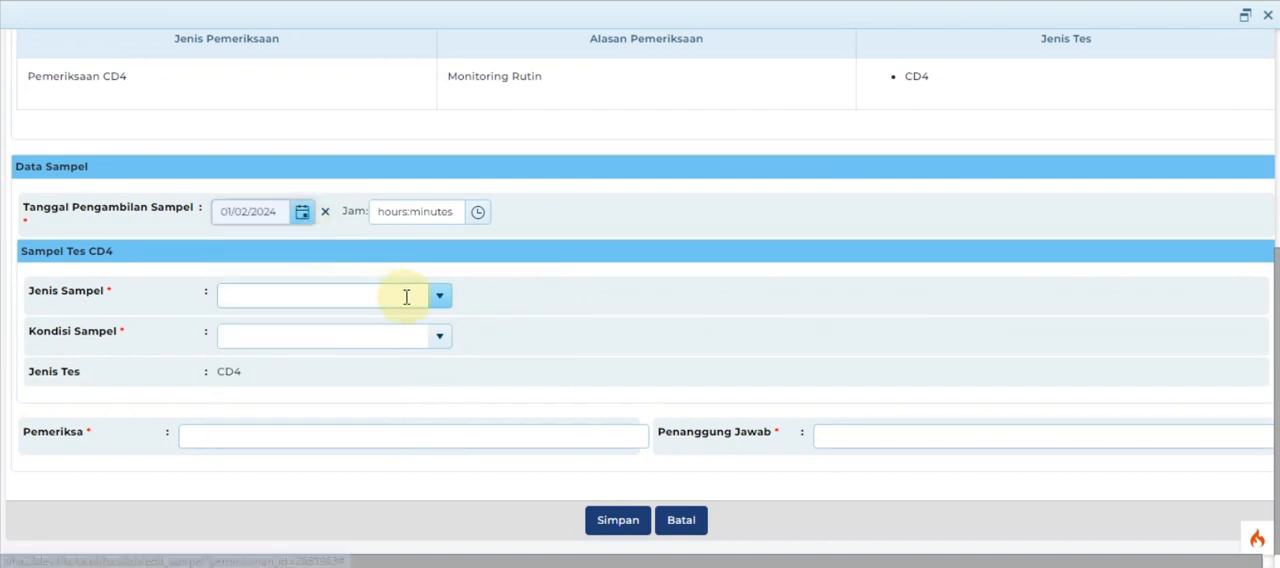
Step: Set the CD4 sample's Jenis Sampel to Whole Blood and Kondisi Sampel to Sampel Baik
click(437, 298)
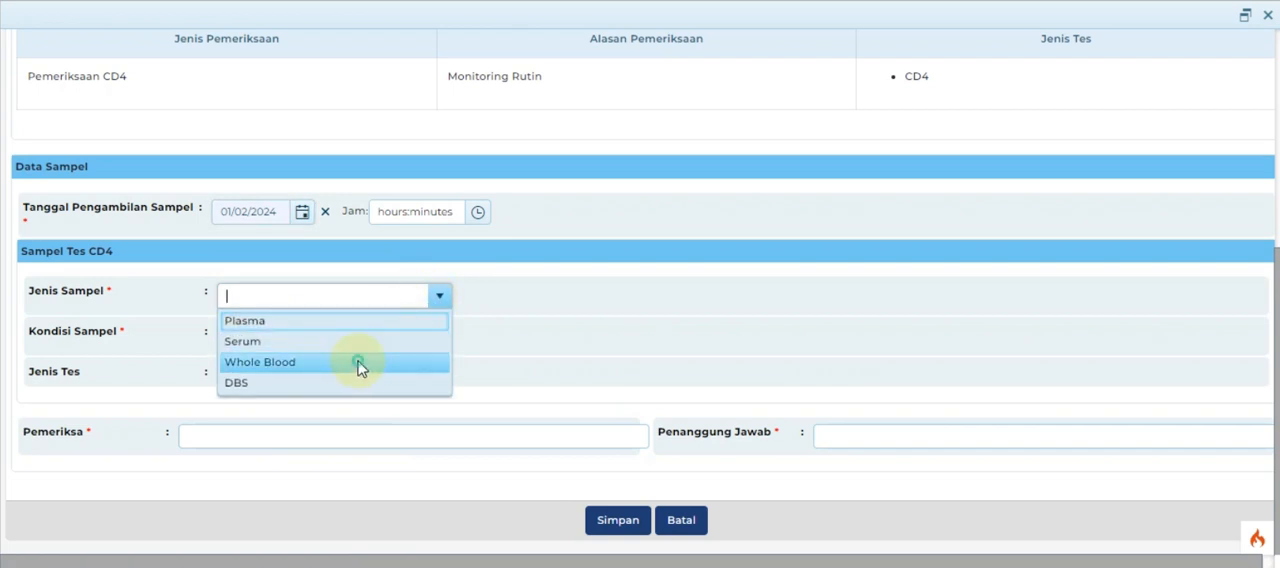
click(358, 364)
click(439, 338)
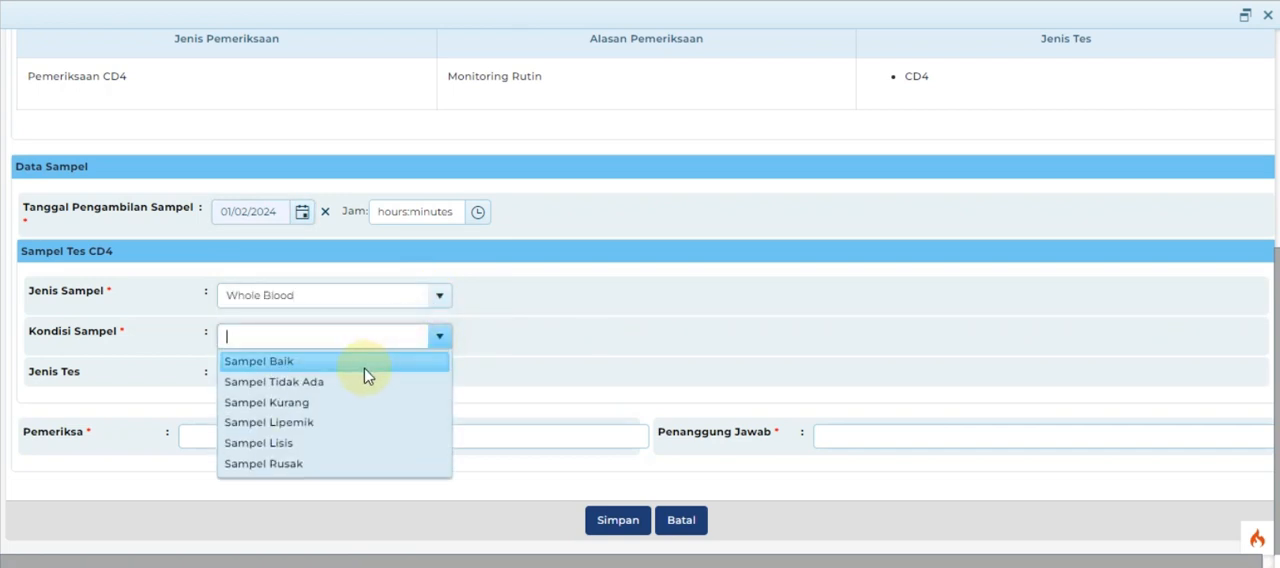
click(363, 368)
Step: Enter petugas as Pemeriksa, fill in Penanggung Jawab from the suggested entries, and save the sample data
click(280, 437)
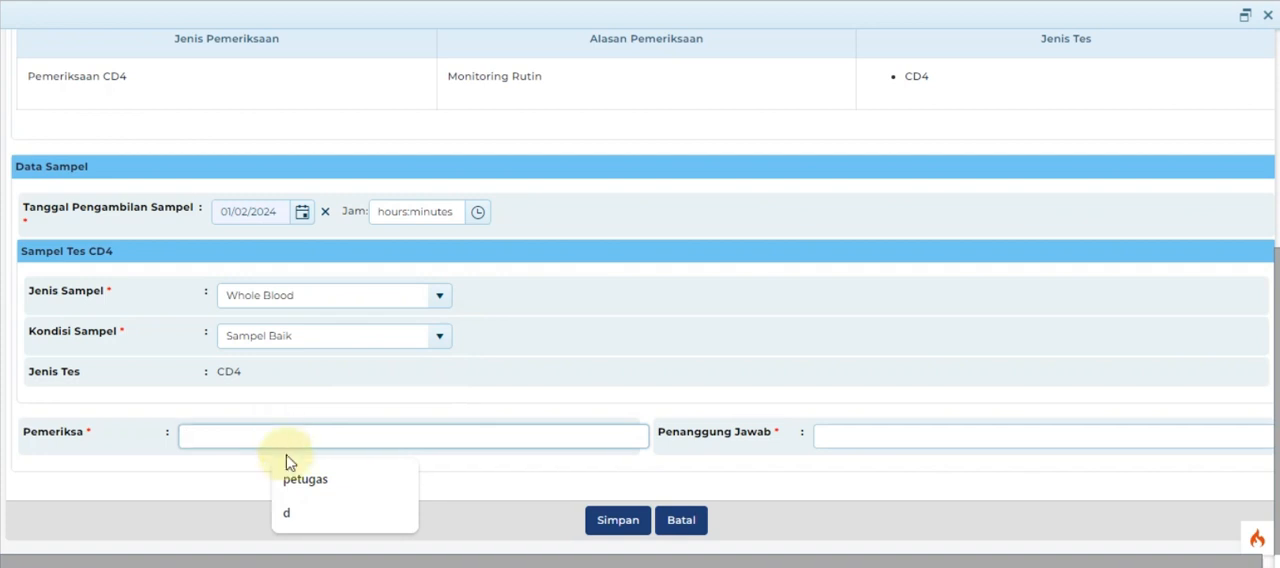
click(315, 481)
click(876, 437)
click(918, 482)
click(617, 526)
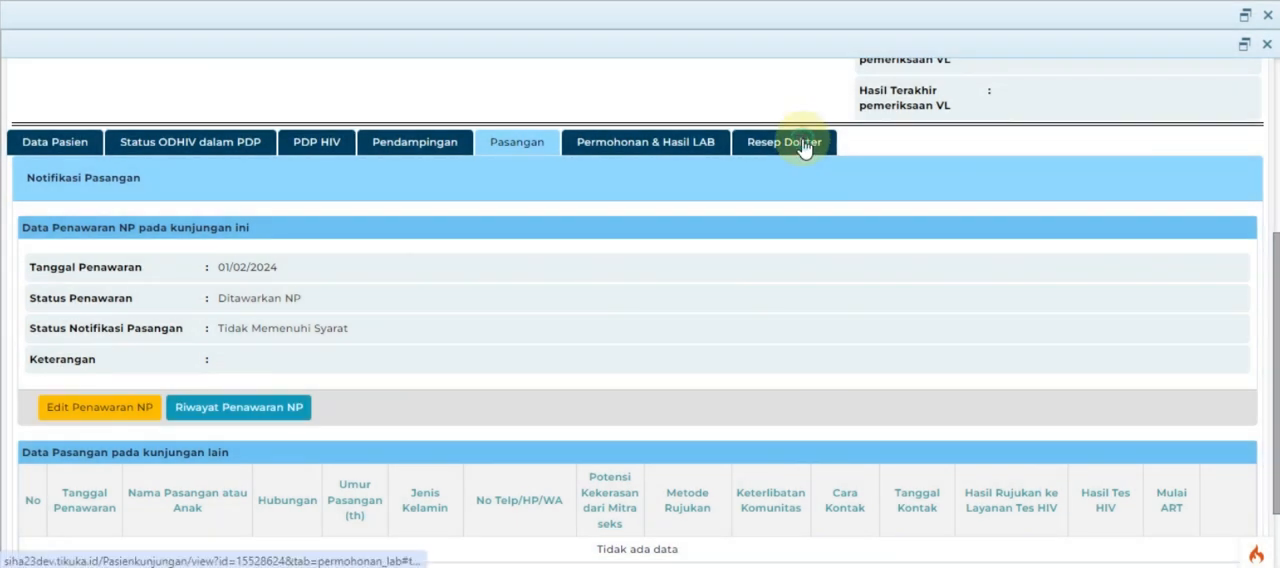
Step: View the Resep Dokter section of the patient's visit details
click(803, 145)
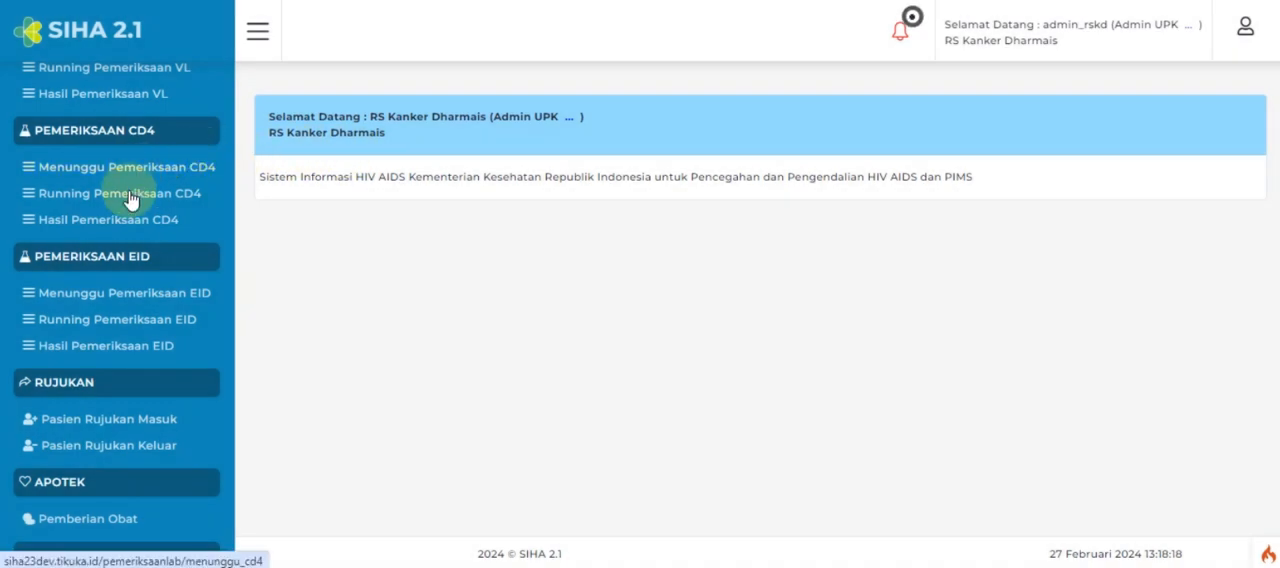
Step: Start adding a new examination under Running Pemeriksaan CD4 and set Tanggal Pemeriksaan to 01/02/2024
click(130, 205)
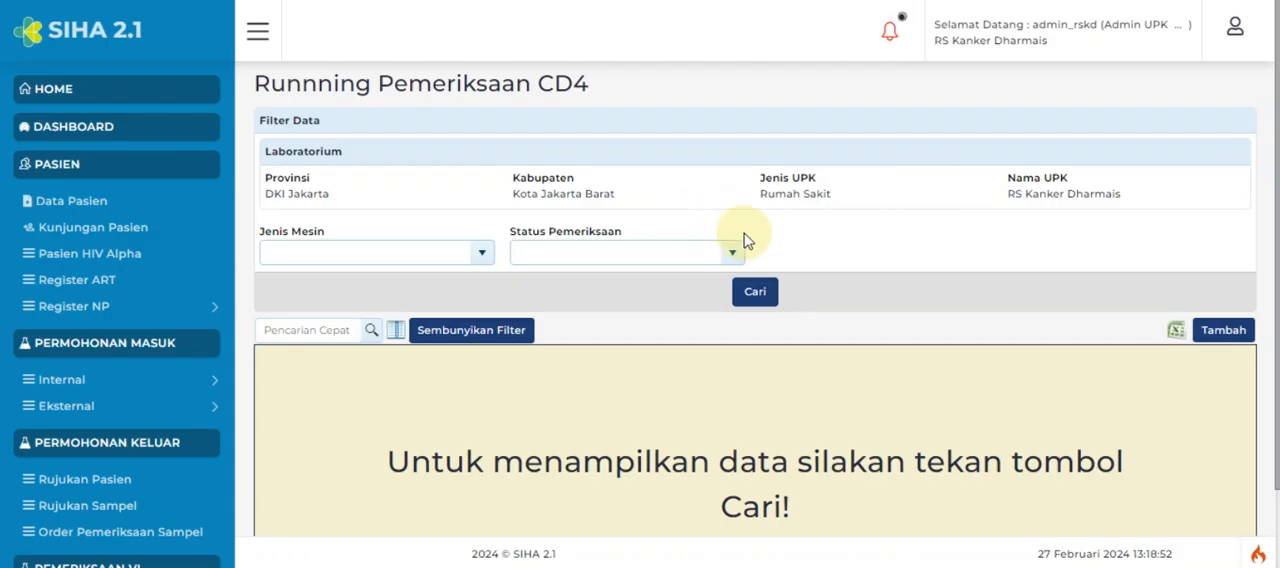
click(1202, 340)
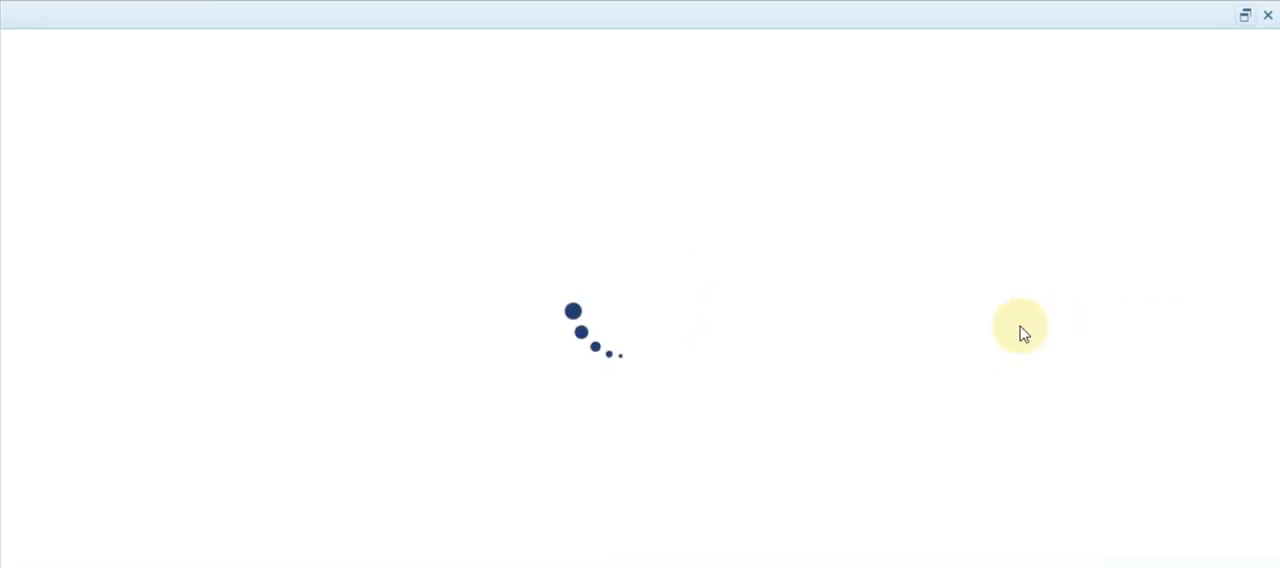
click(297, 126)
click(294, 201)
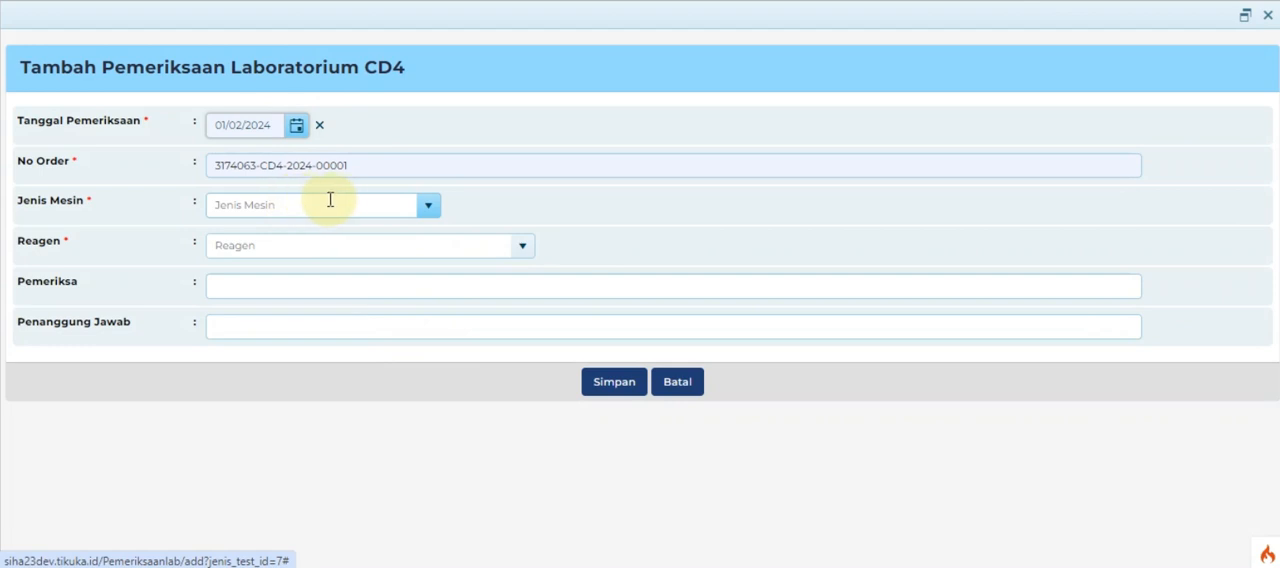
Step: Set Jenis Mesin to CD4 PRIMA and Reagen to PIMA CD4 Mobile, and save the new CD4 examination
click(429, 210)
click(409, 234)
click(524, 250)
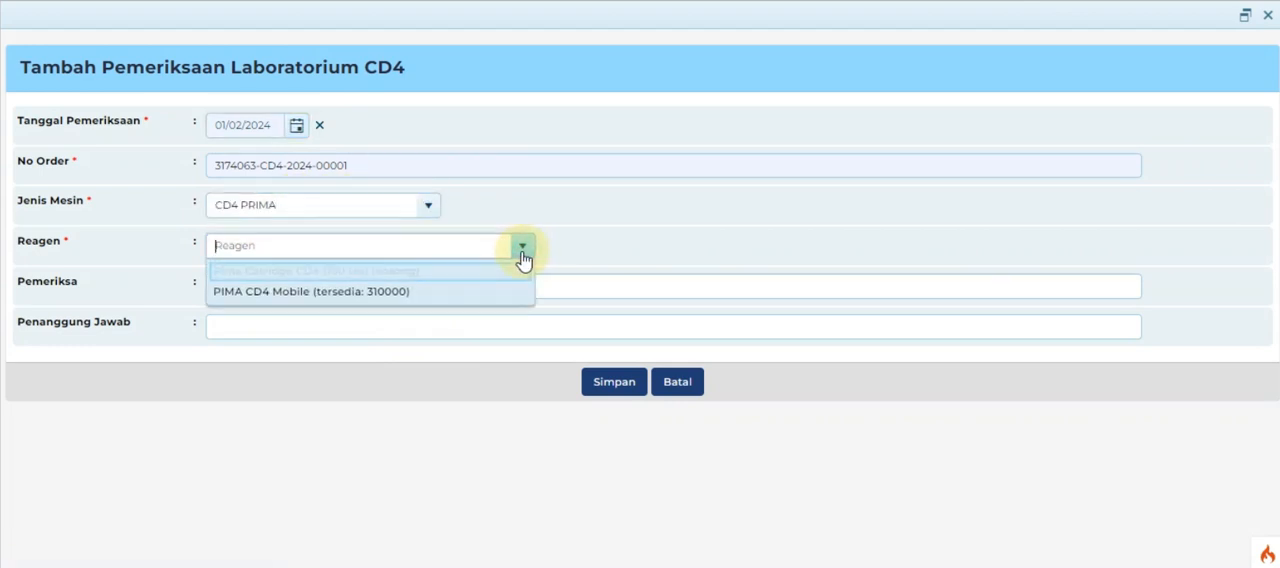
click(489, 292)
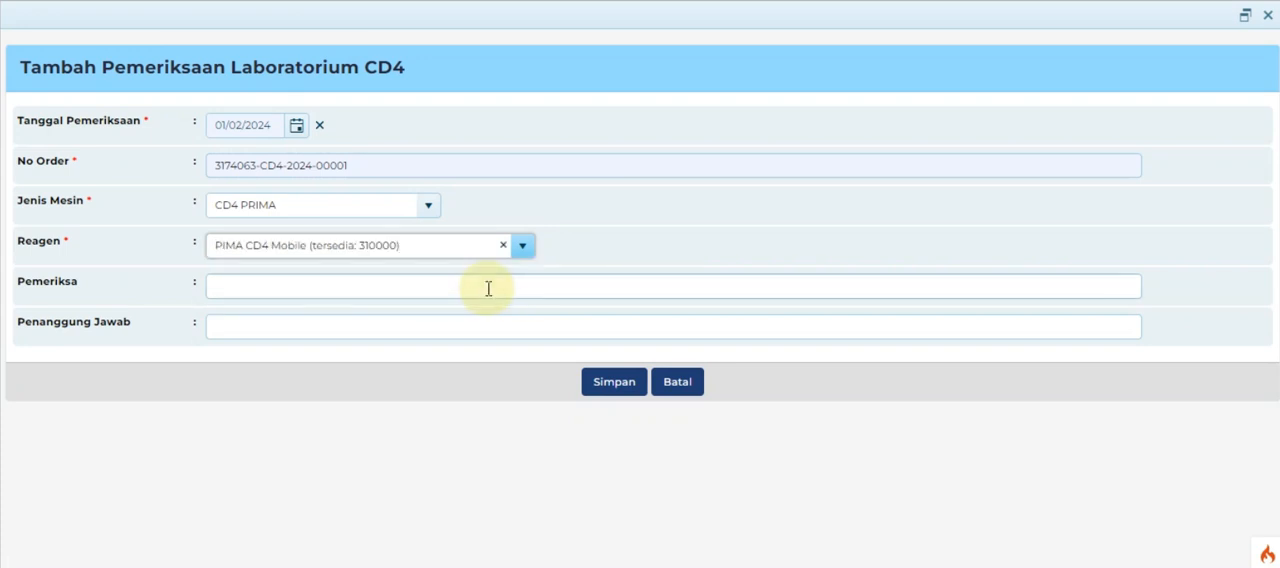
click(608, 394)
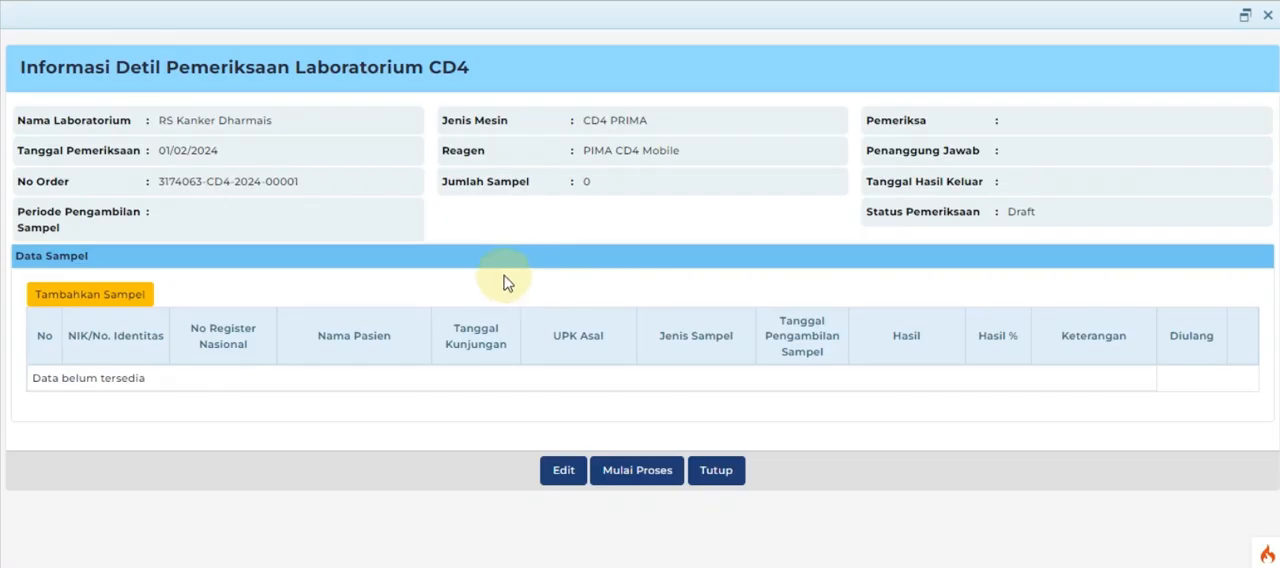
Step: Add the patient's available Serum sample to the CD4 examination and start the examination process
click(125, 300)
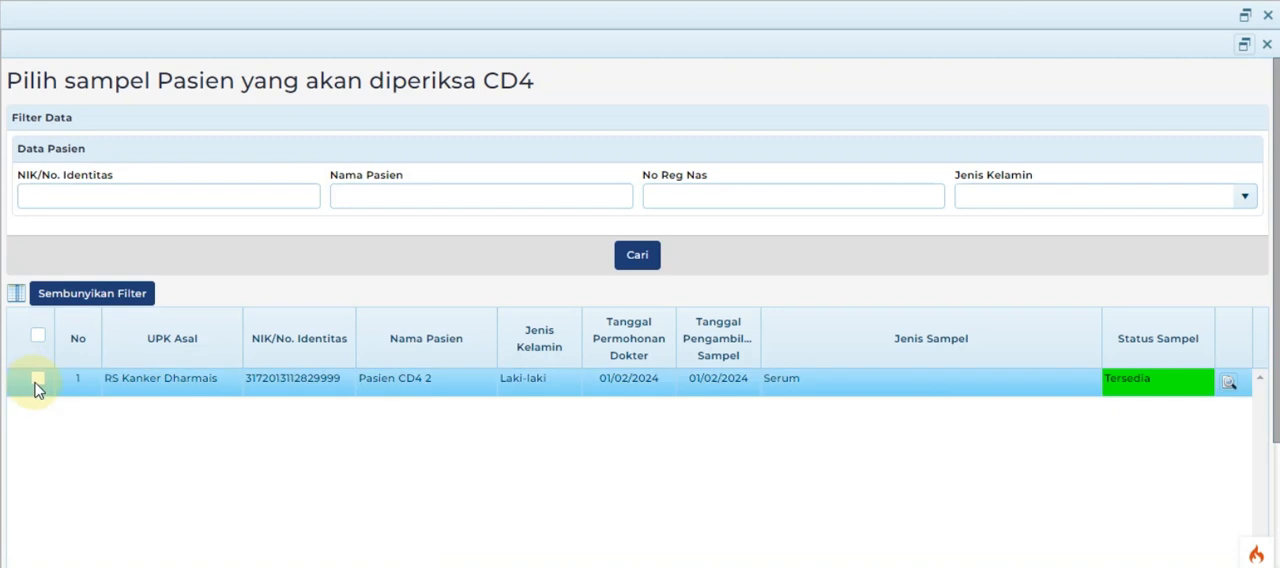
click(37, 382)
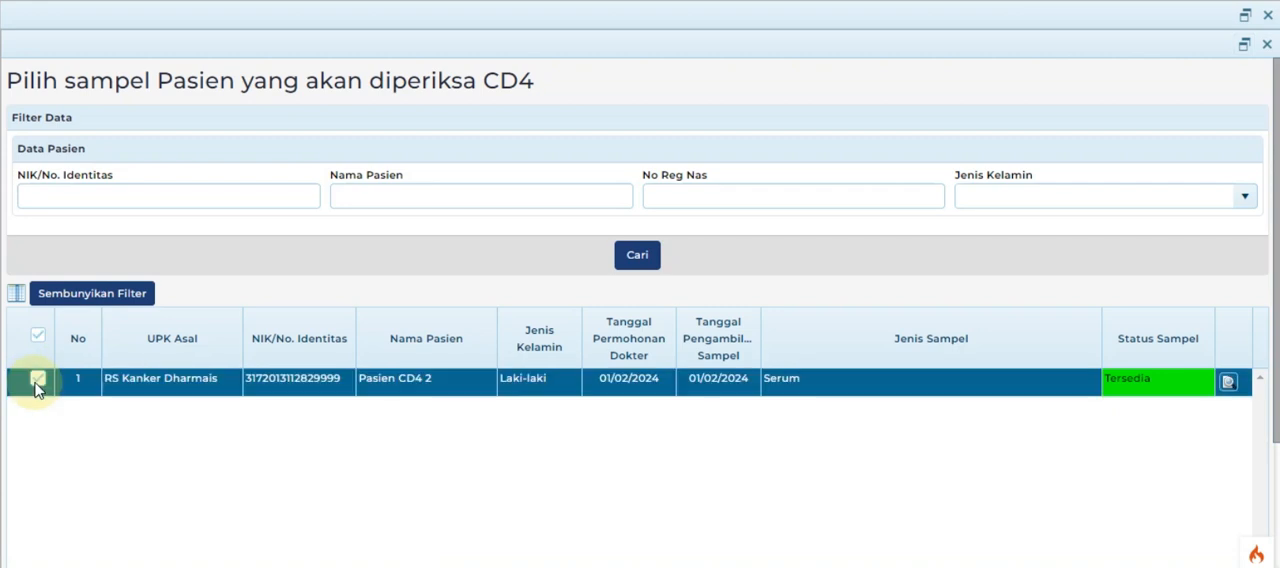
scroll(600, 457, down, 3)
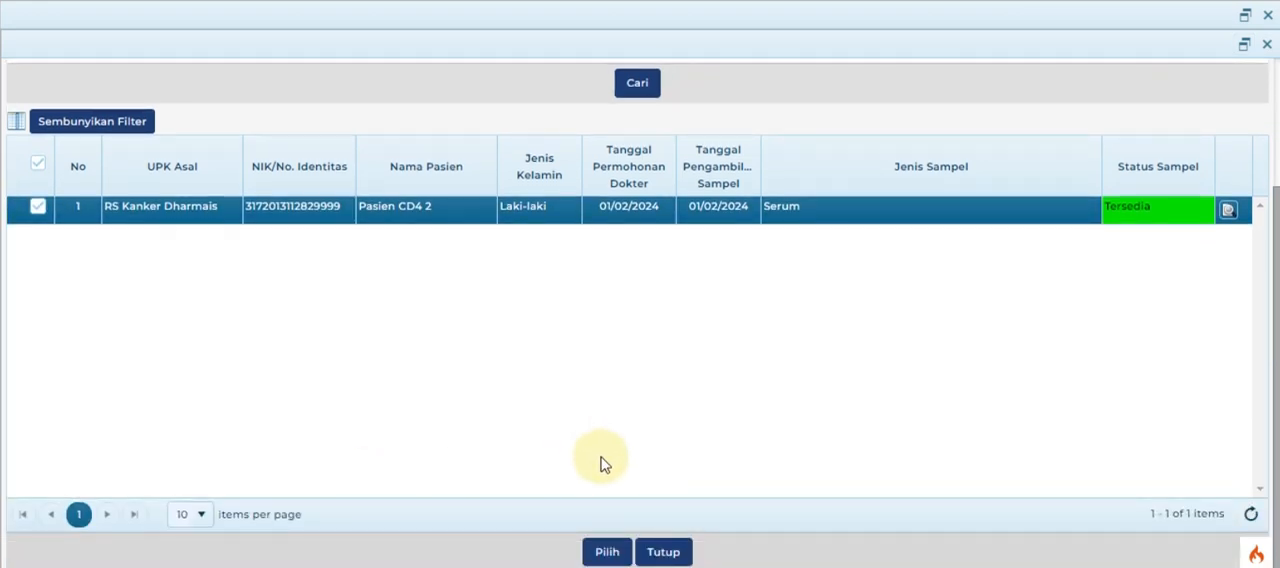
click(607, 553)
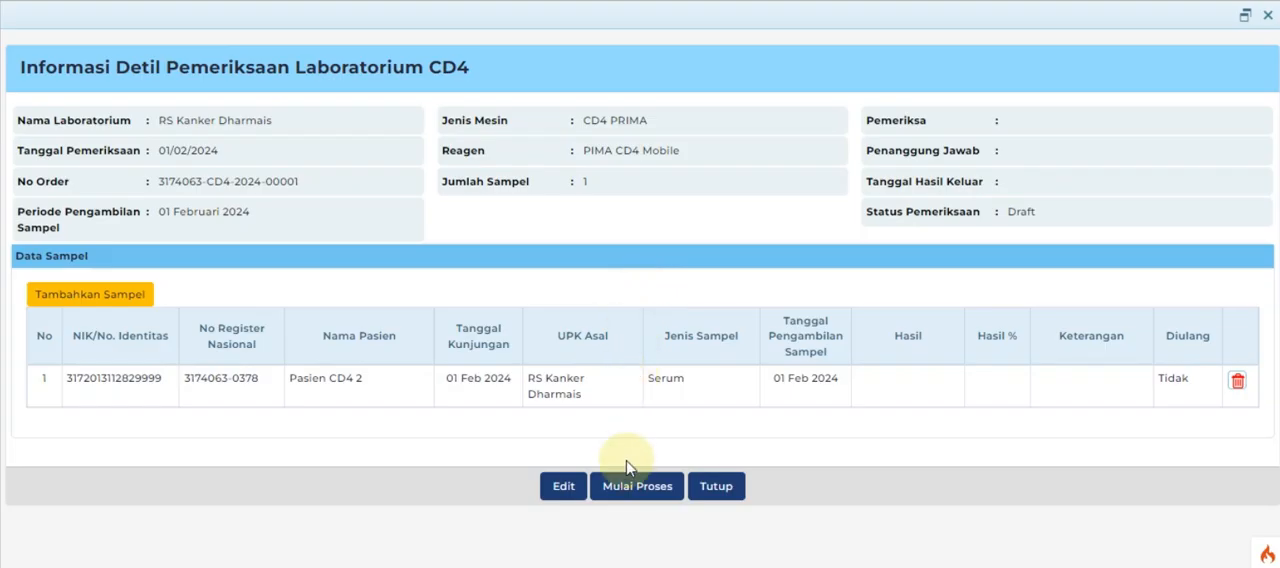
click(628, 488)
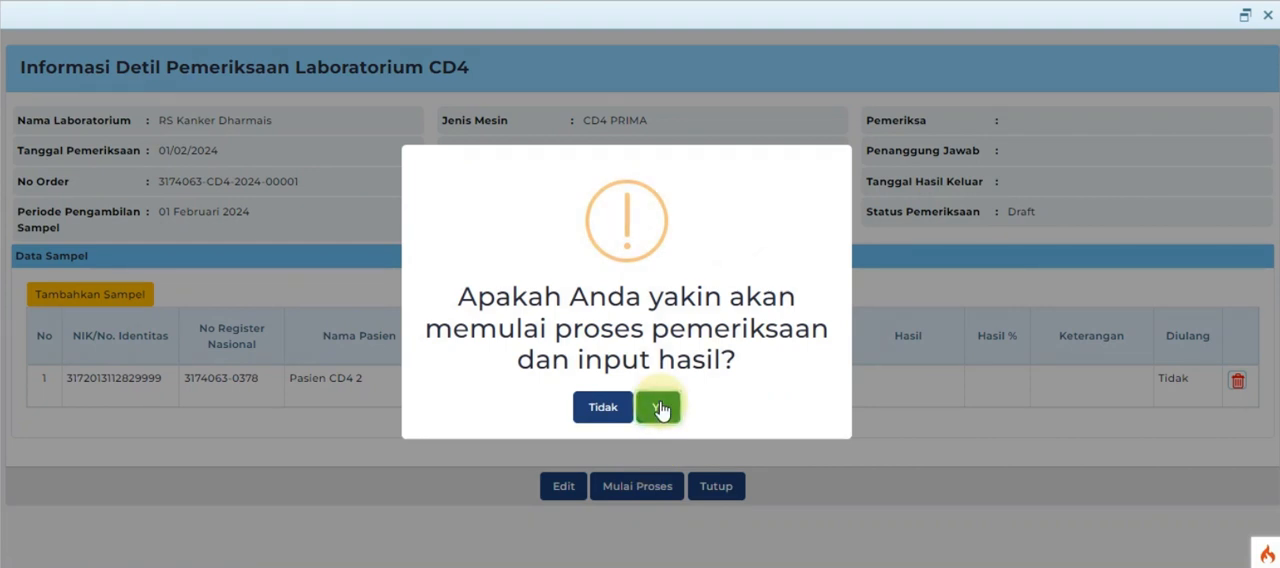
click(660, 408)
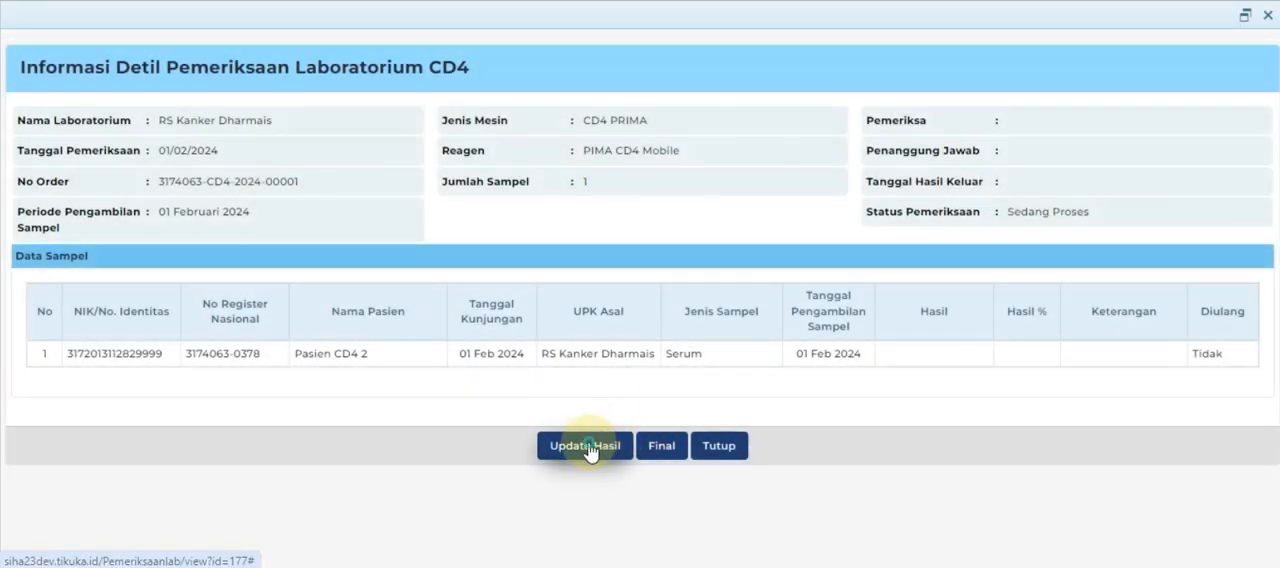
Step: Enter the sample's Hasil as Input Angka with the value 600 and save the result
click(588, 447)
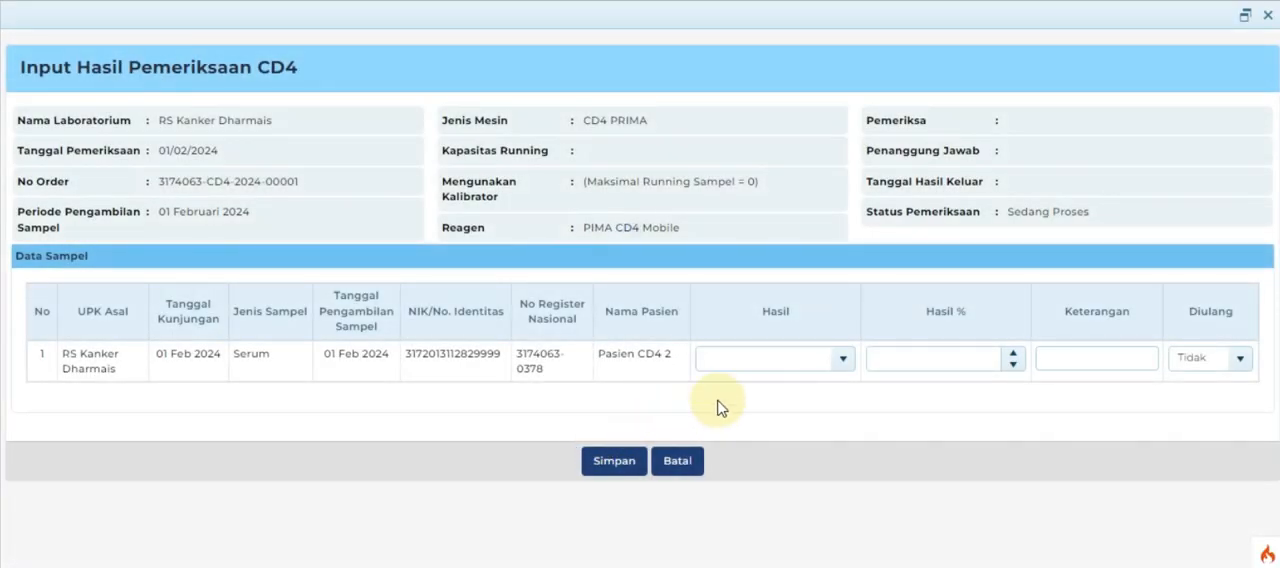
click(840, 362)
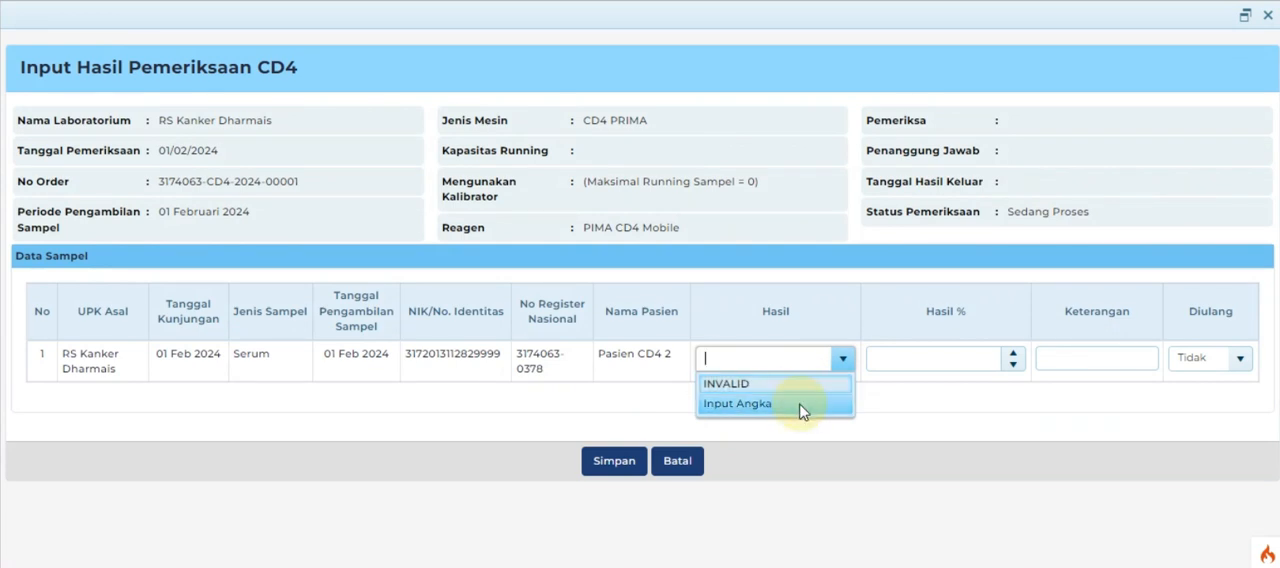
click(800, 406)
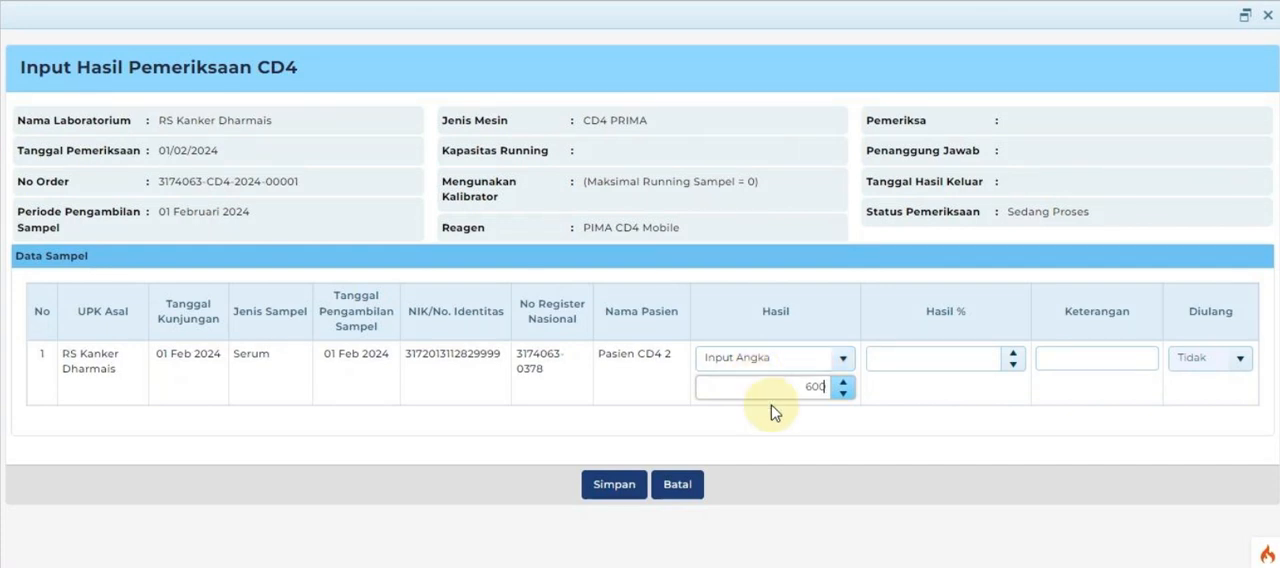
click(615, 486)
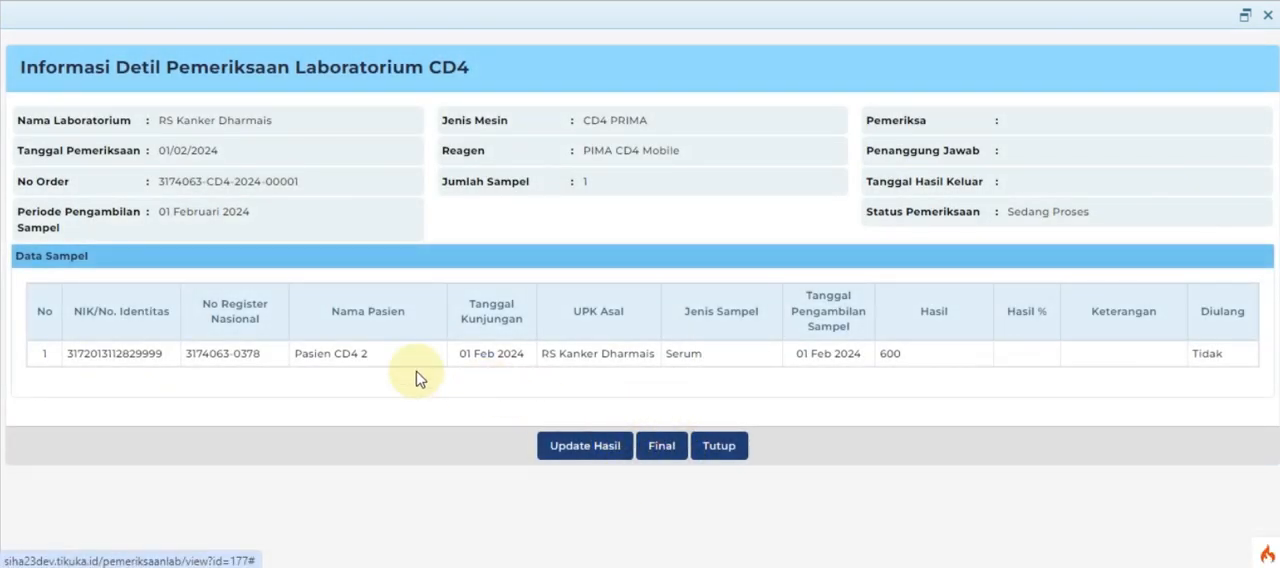
Step: Start finalising the CD4 result, with petugas as Pemeriksa and dokter as Penanggung Jawab
click(655, 456)
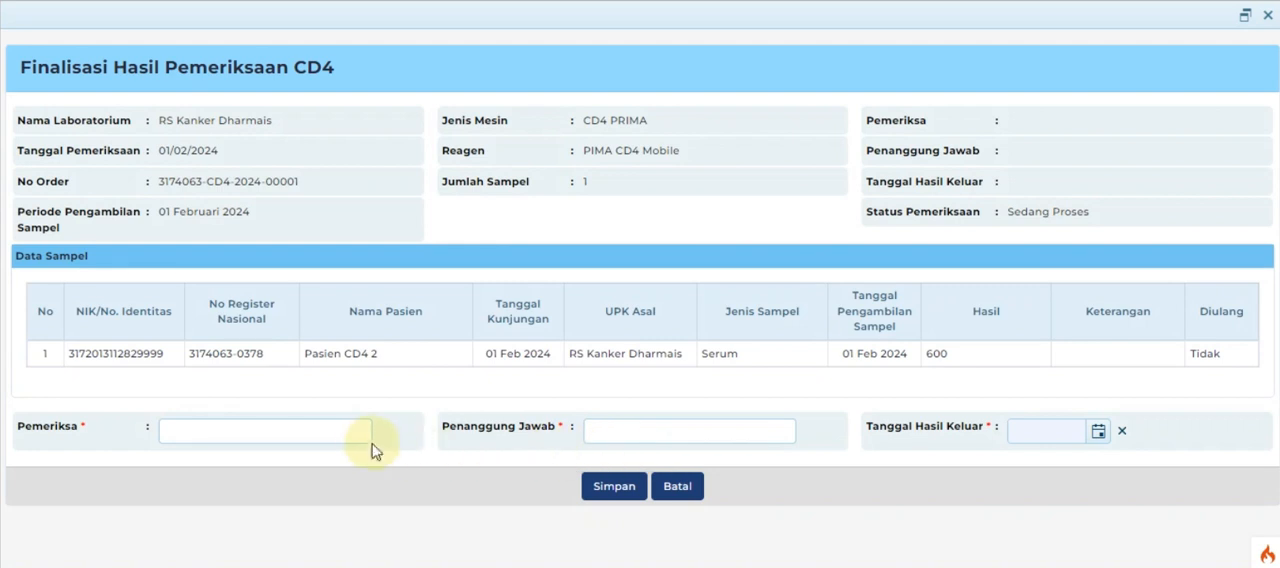
click(344, 431)
click(334, 474)
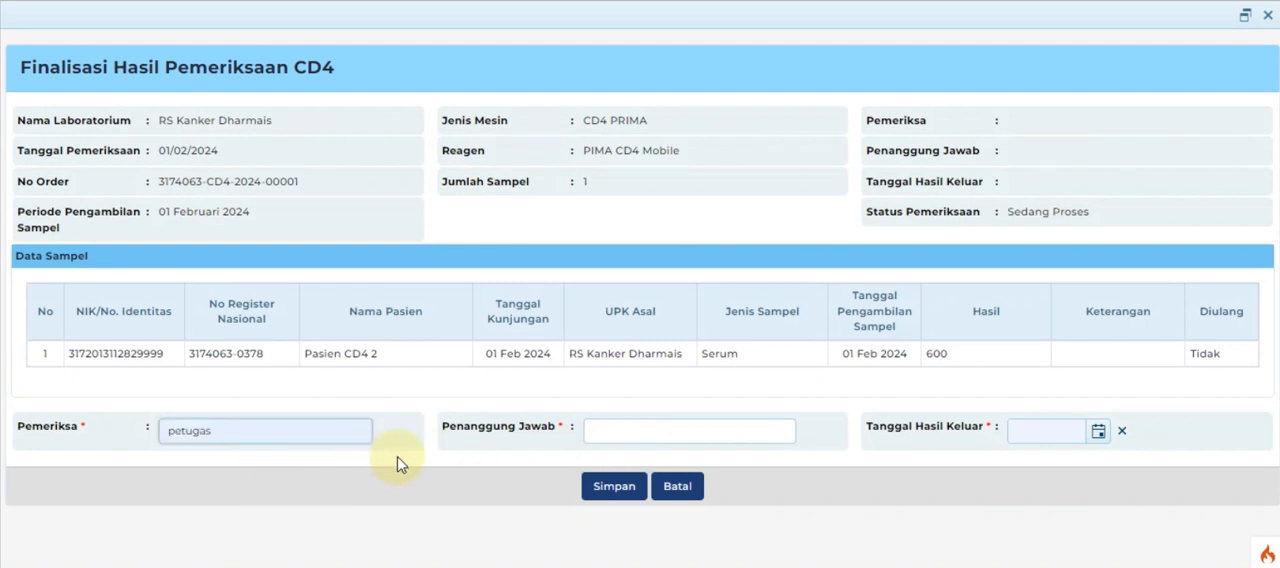
click(676, 433)
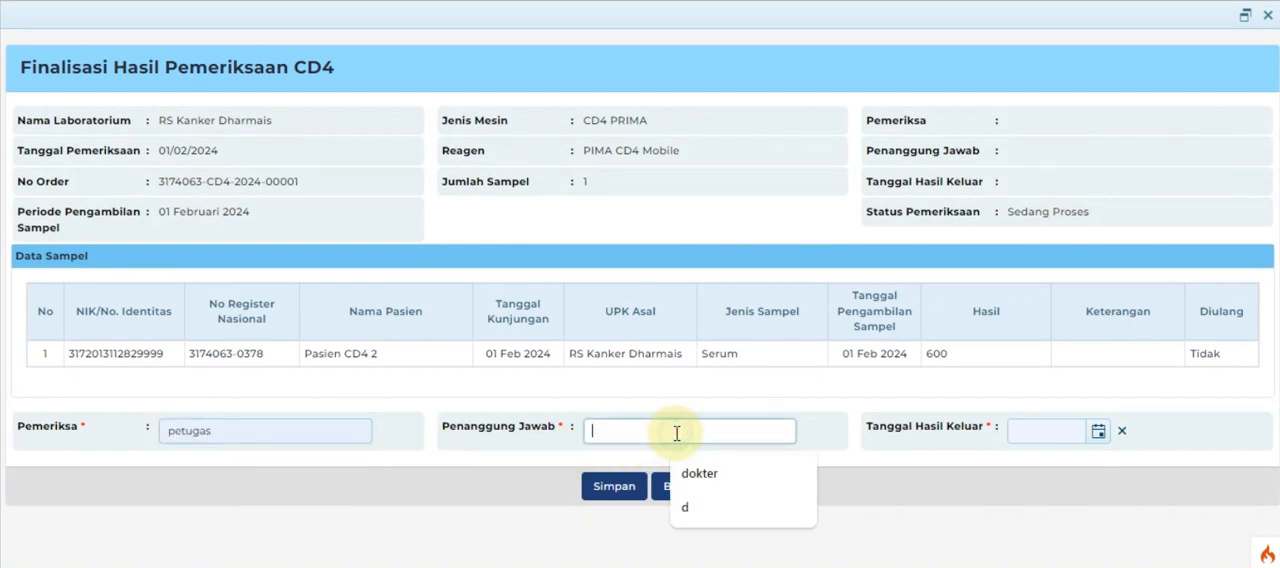
click(711, 475)
Step: Set Tanggal Hasil Keluar to 01/02/2024, then save and confirm the finalisation of the CD4 result
click(1099, 438)
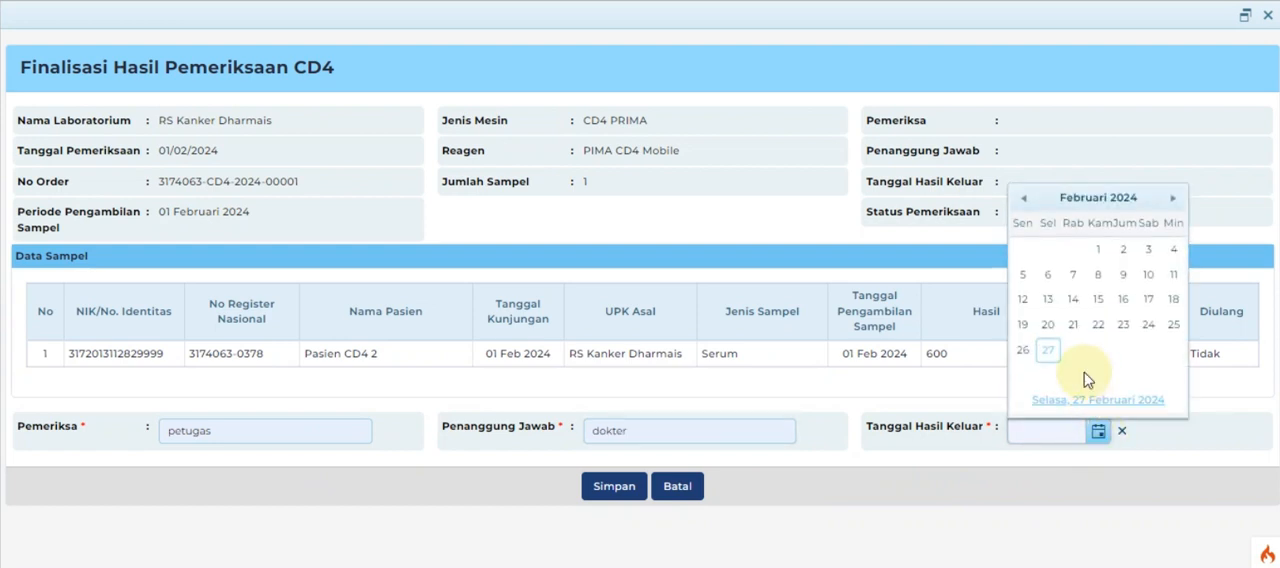
click(1092, 243)
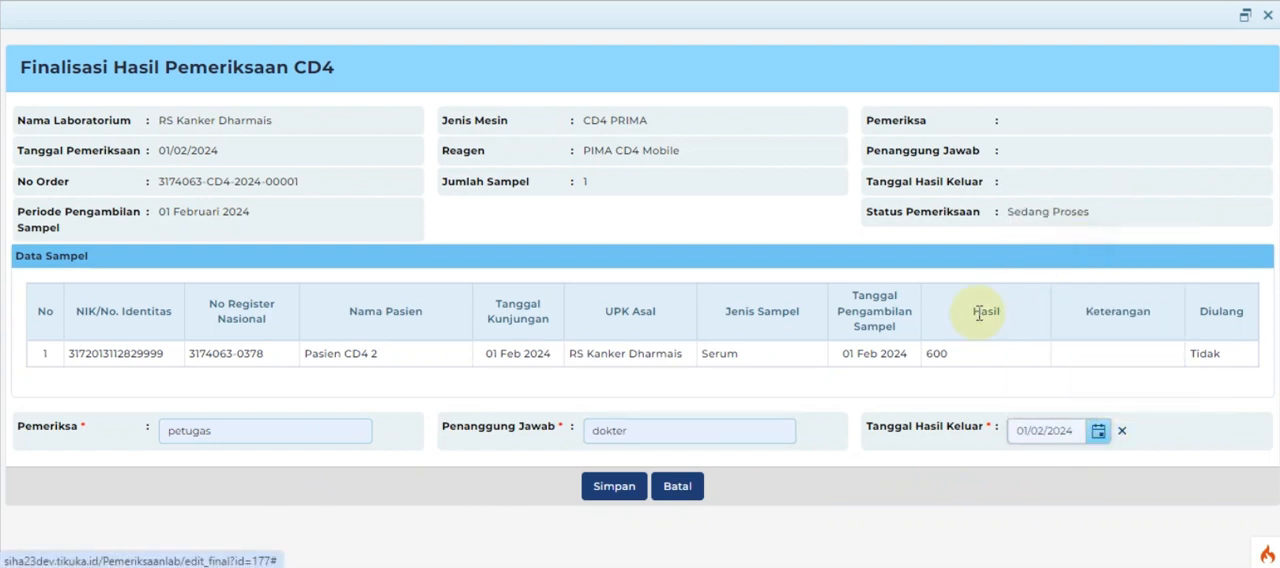
click(615, 488)
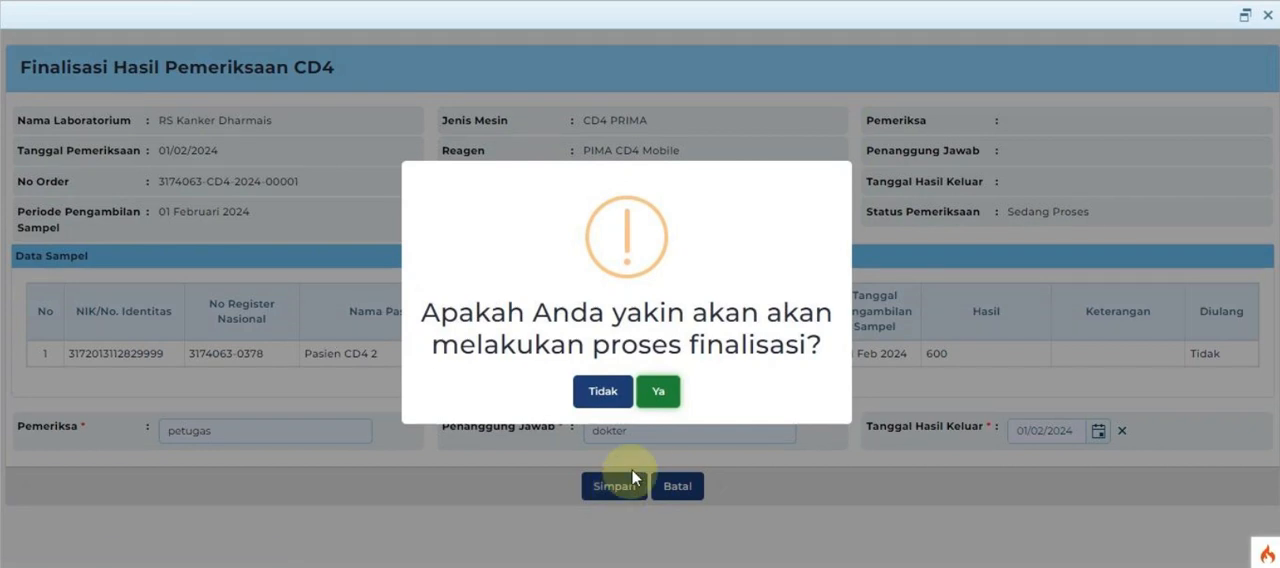
click(658, 400)
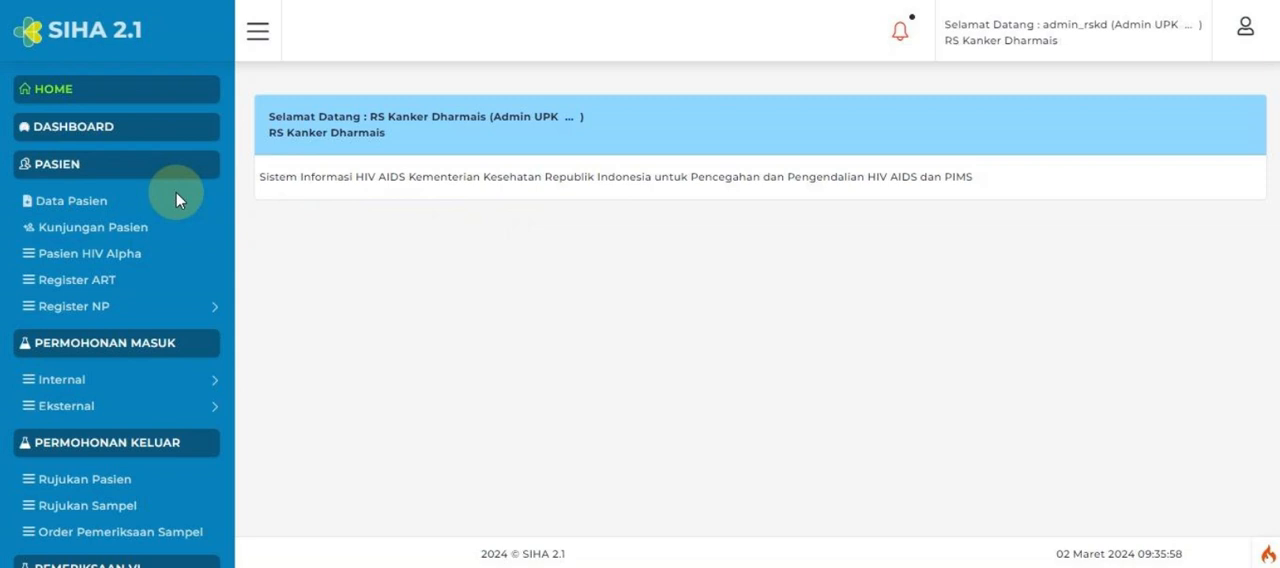
Step: Search Data Pasien for the patient name pasien cd4 and open the matching patient's details
click(70, 201)
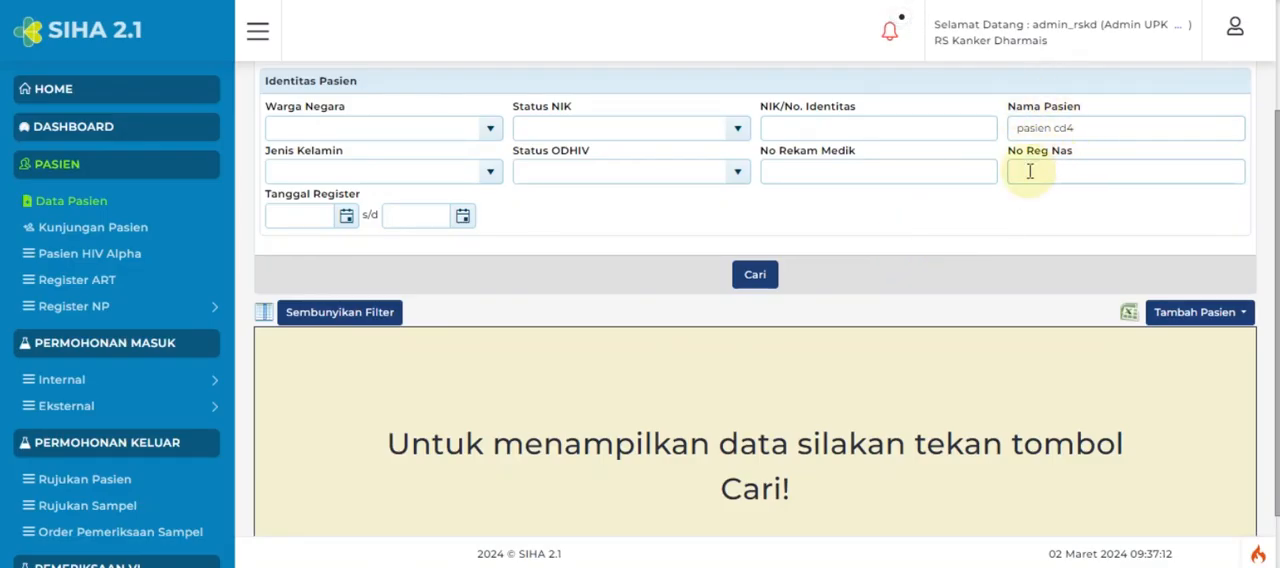
click(755, 276)
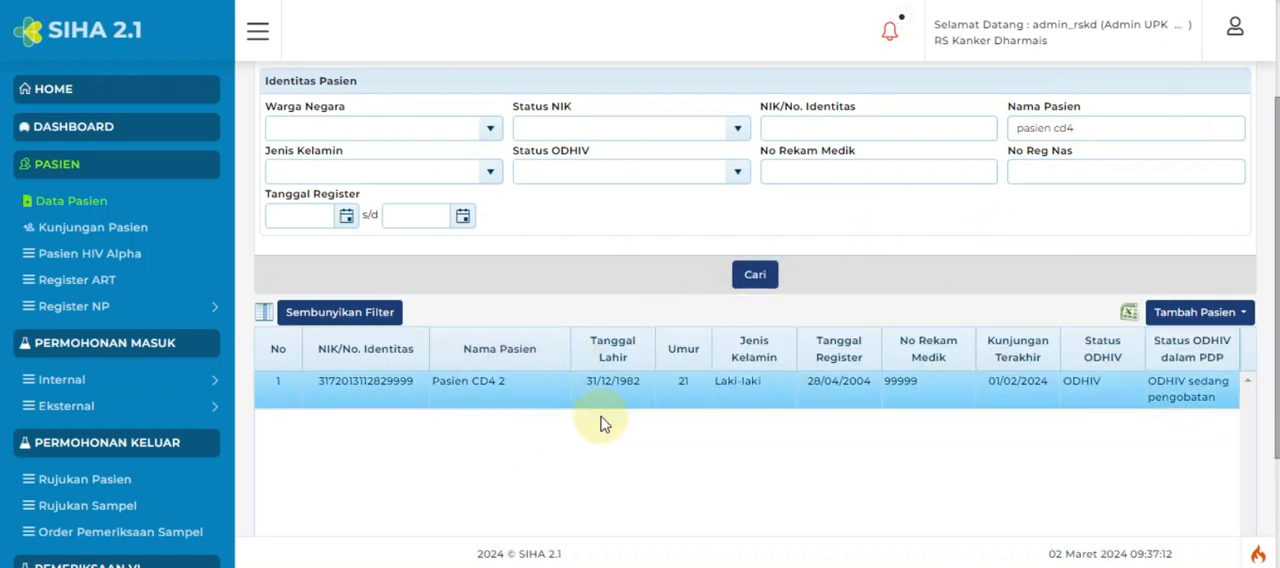
scroll(640, 440, down, 2)
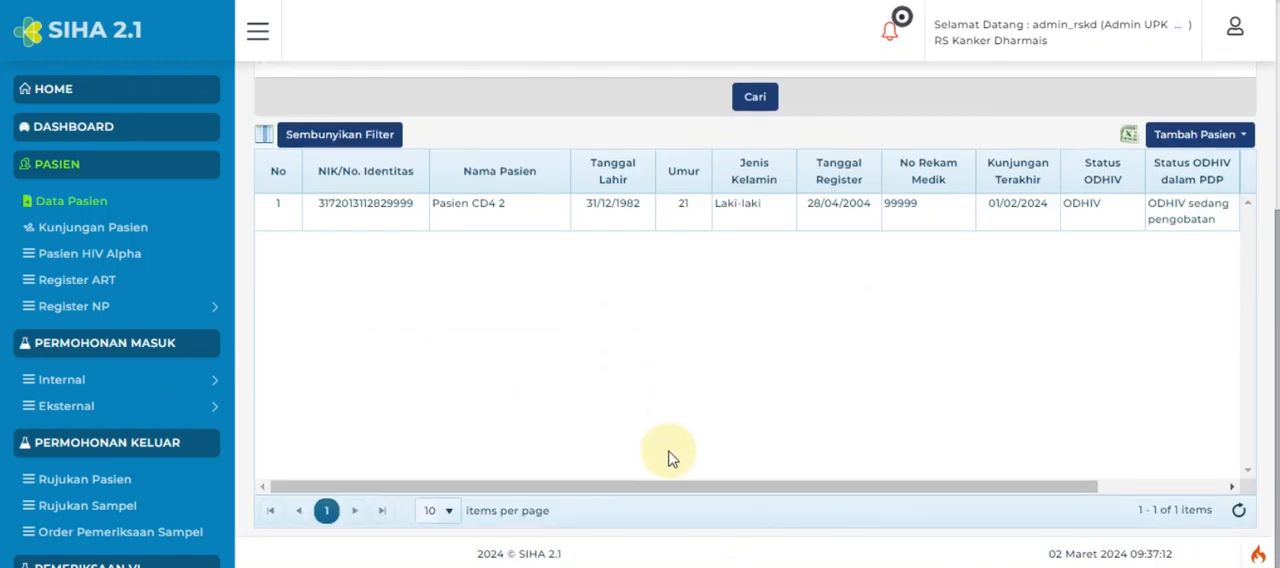
click(1223, 487)
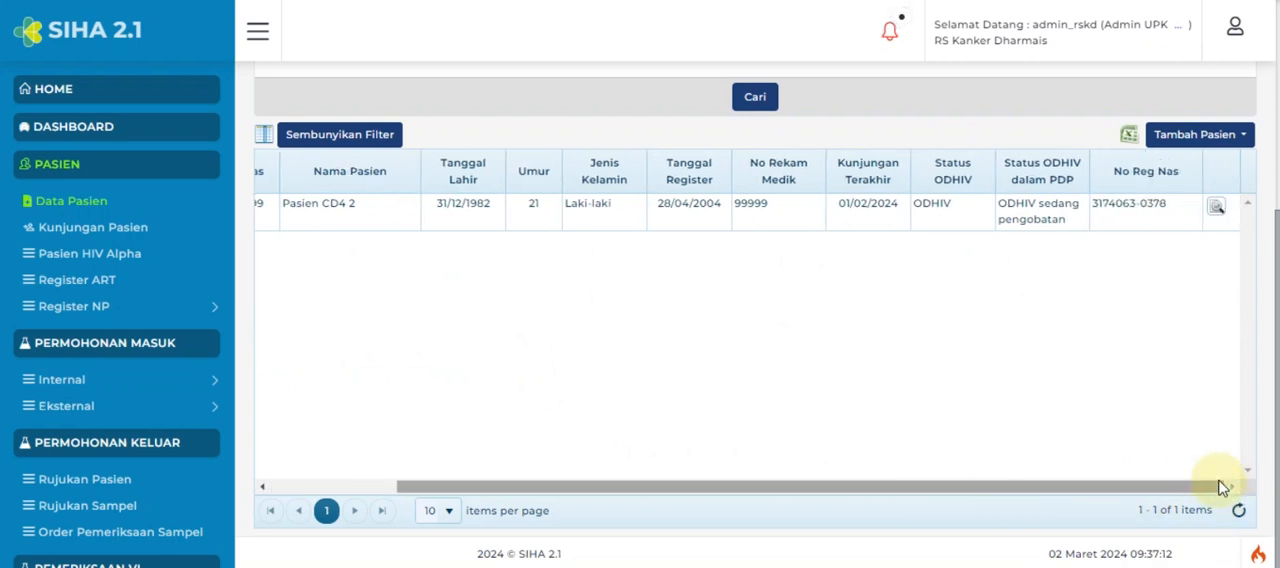
click(1217, 209)
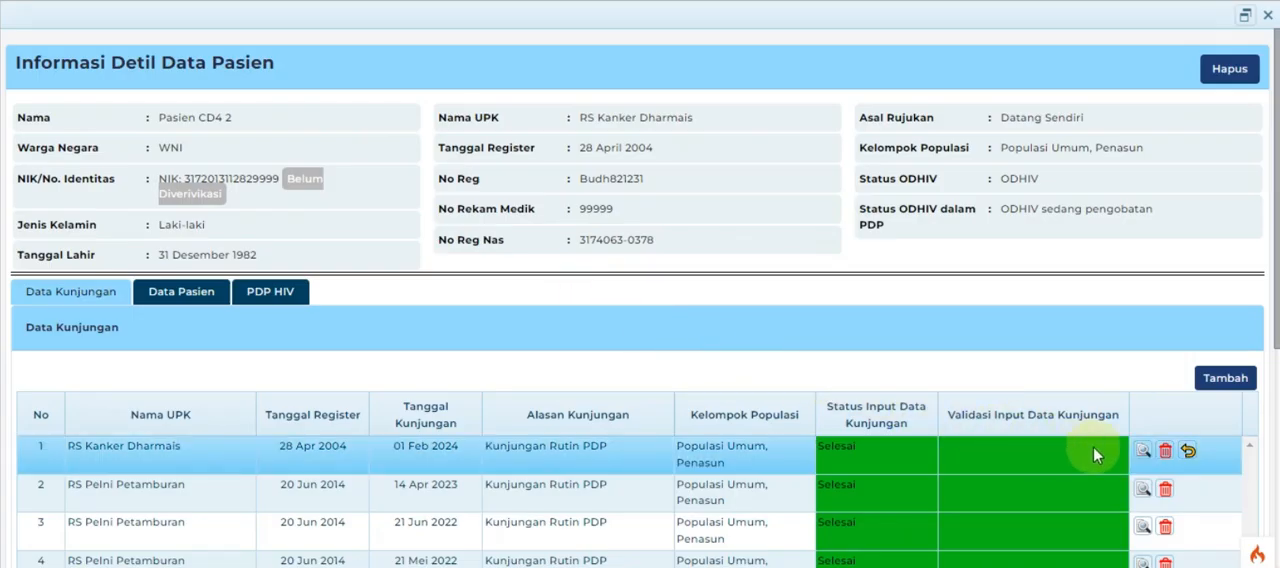
Step: Open the patient's 01 Feb 2024 visit at RS Kanker Dharmais and examine its CD4 laboratory request and result
click(1143, 453)
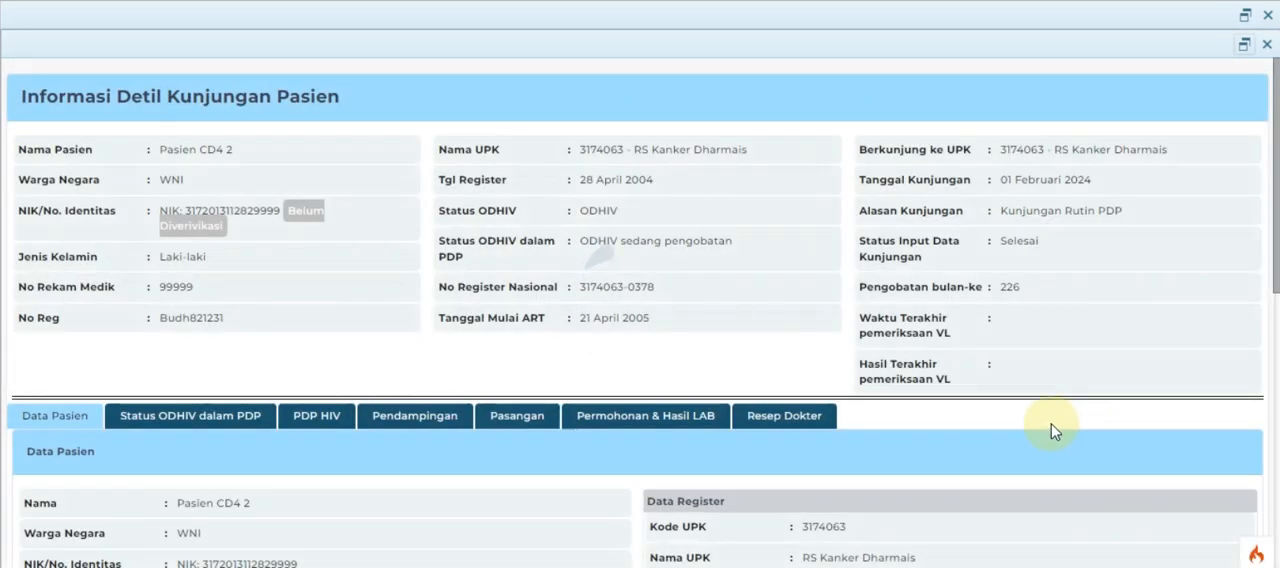
click(614, 424)
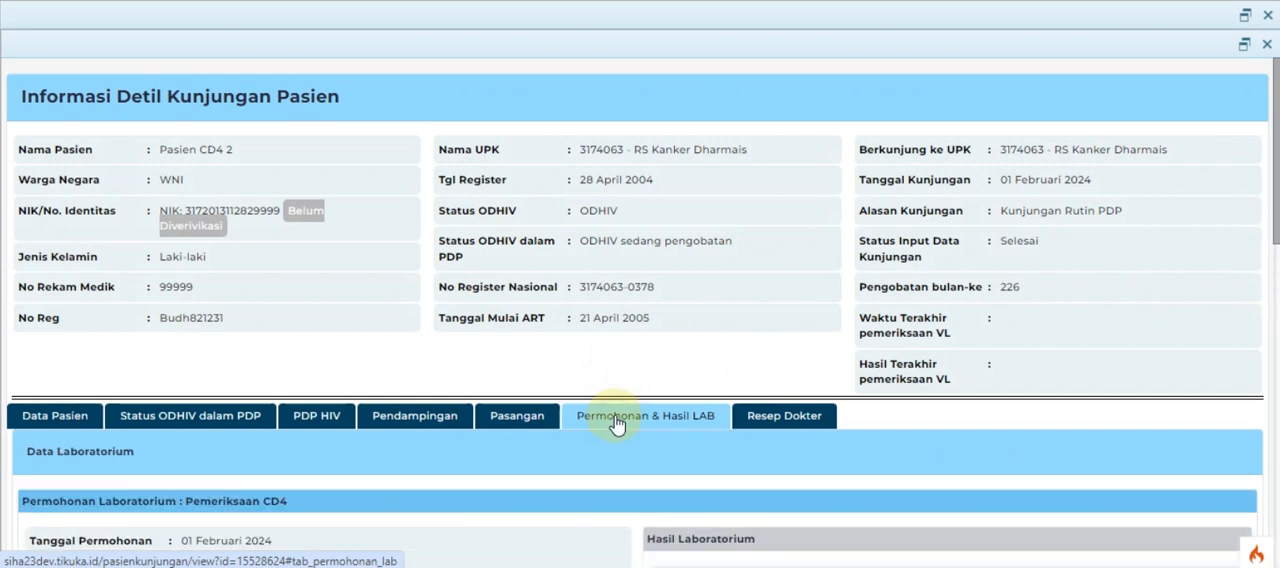
drag(1268, 222, 1277, 374)
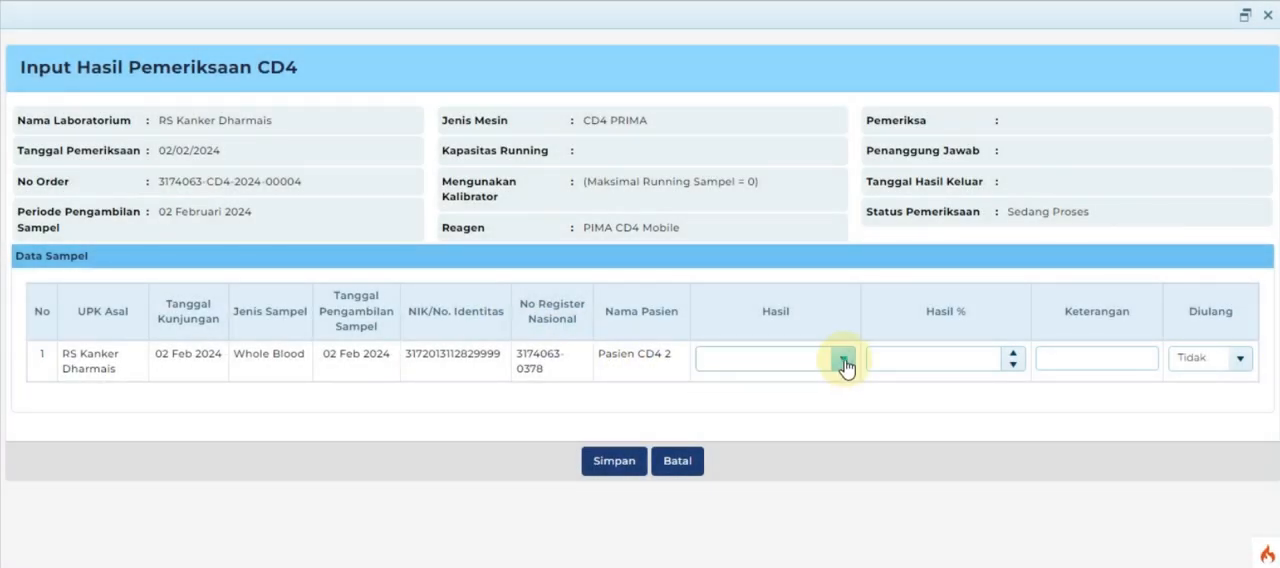
Step: Record the sample's CD4 result as INVALID, set Diulang to Ya, and save the result
click(843, 360)
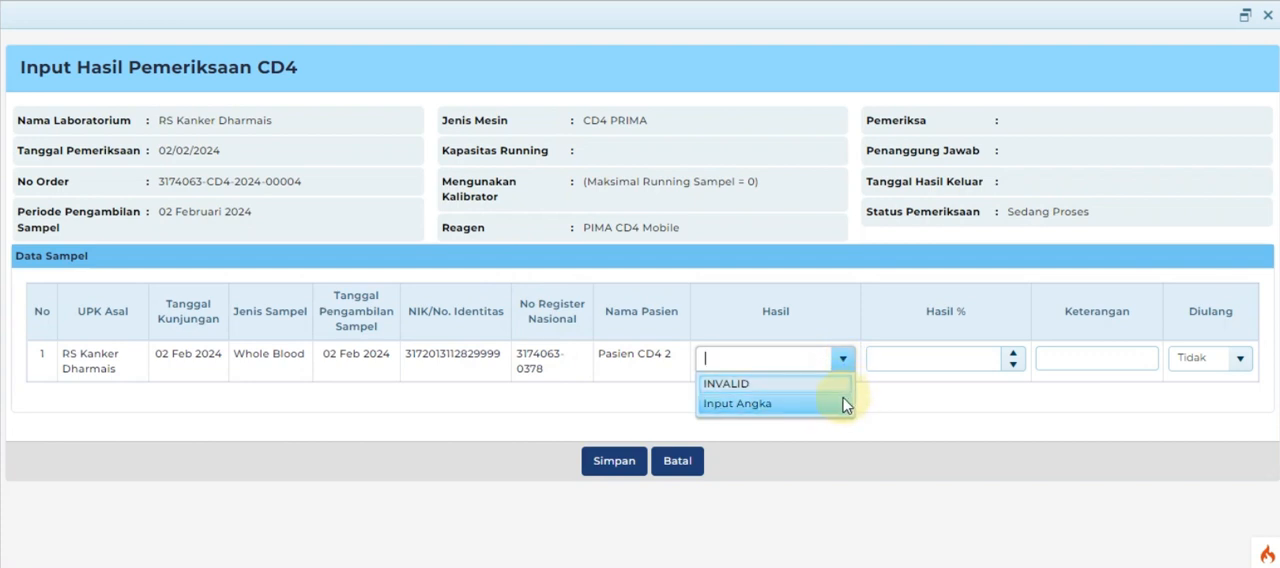
click(836, 385)
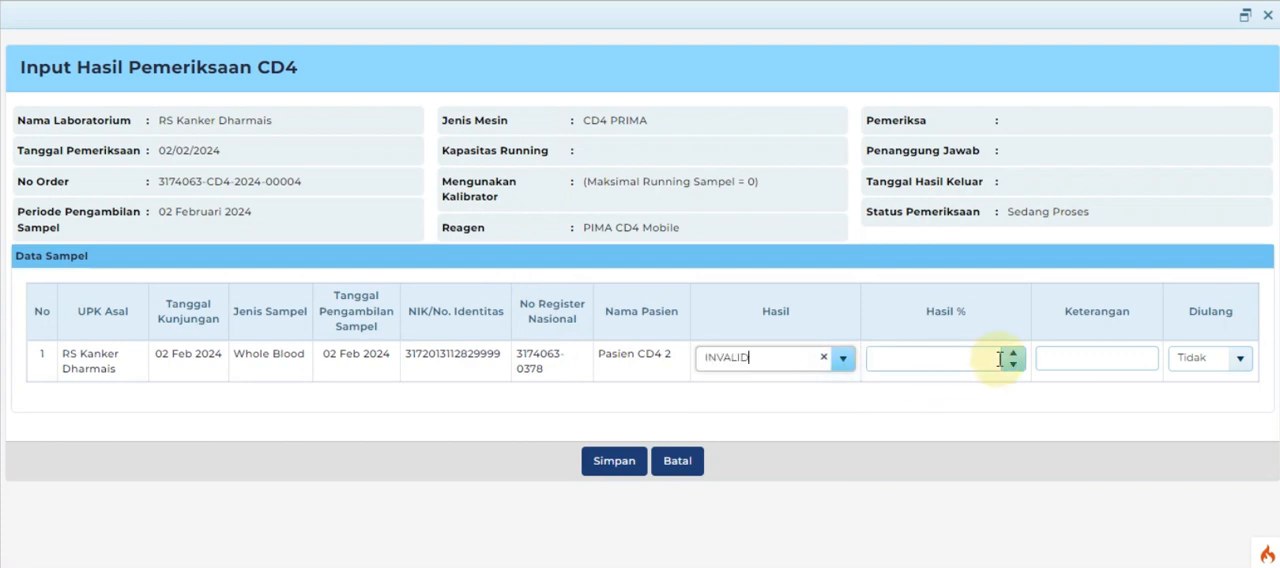
click(1240, 360)
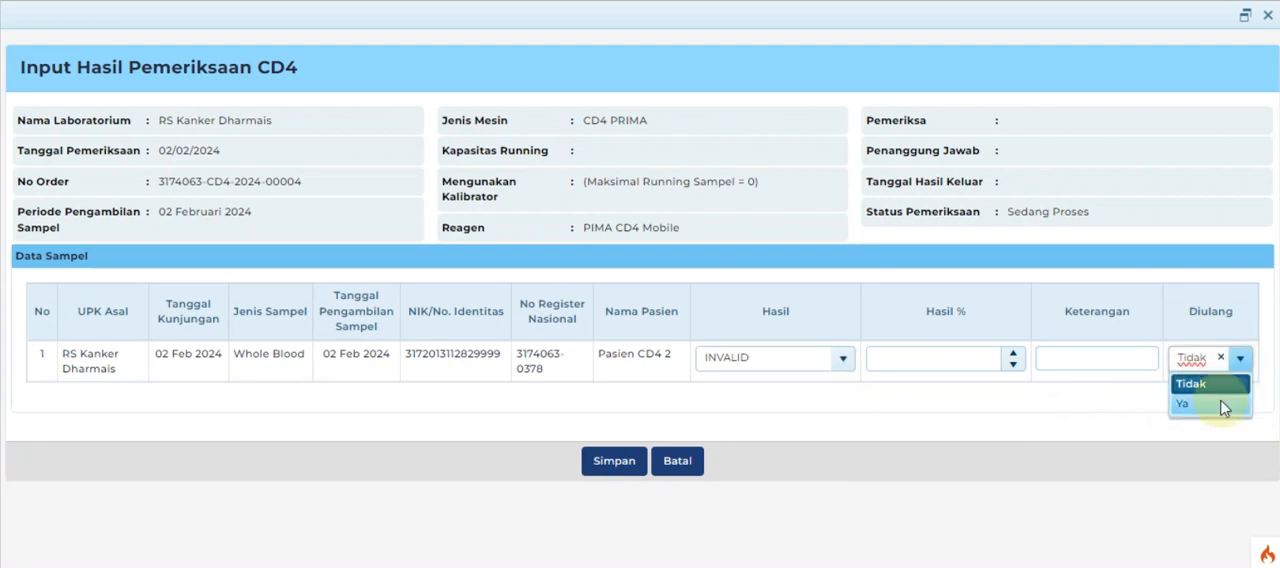
click(1220, 403)
click(603, 467)
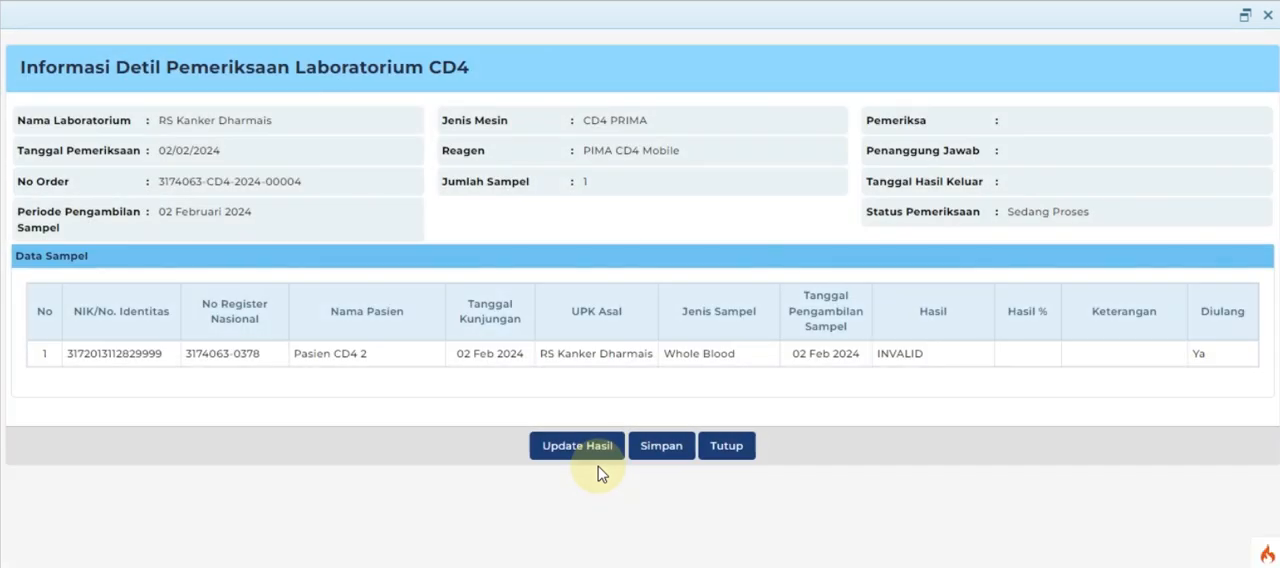
Step: Finalise the invalid CD4 result with petugas as Pemeriksa, dokter as Penanggung Jawab and Tanggal Hasil Keluar 02/02/2024
click(662, 450)
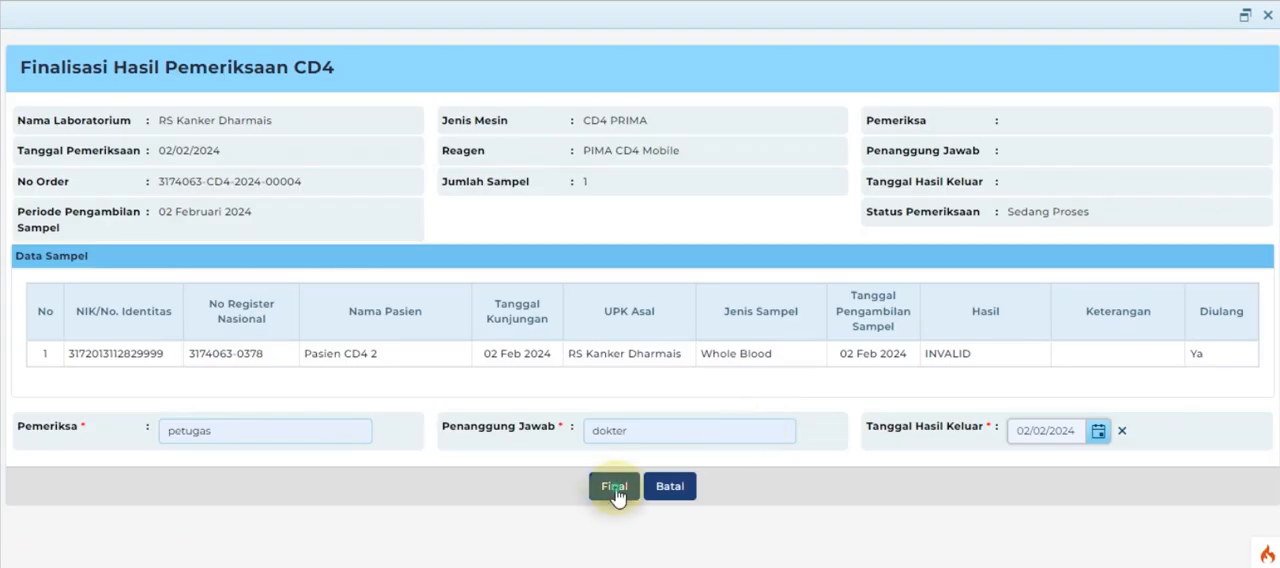
click(615, 486)
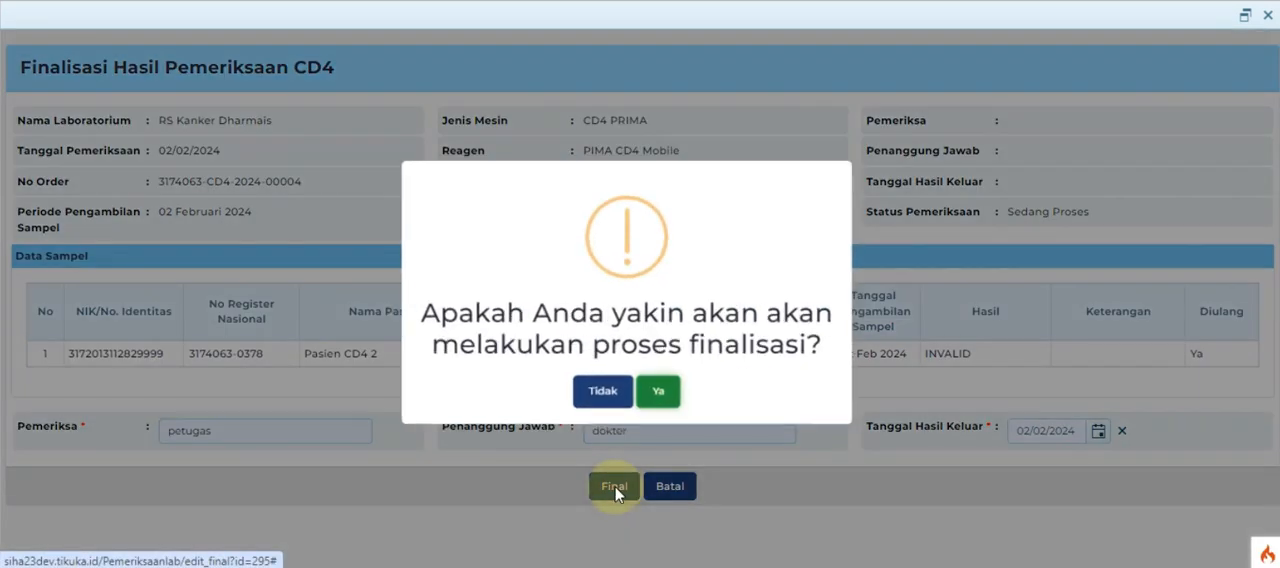
click(659, 403)
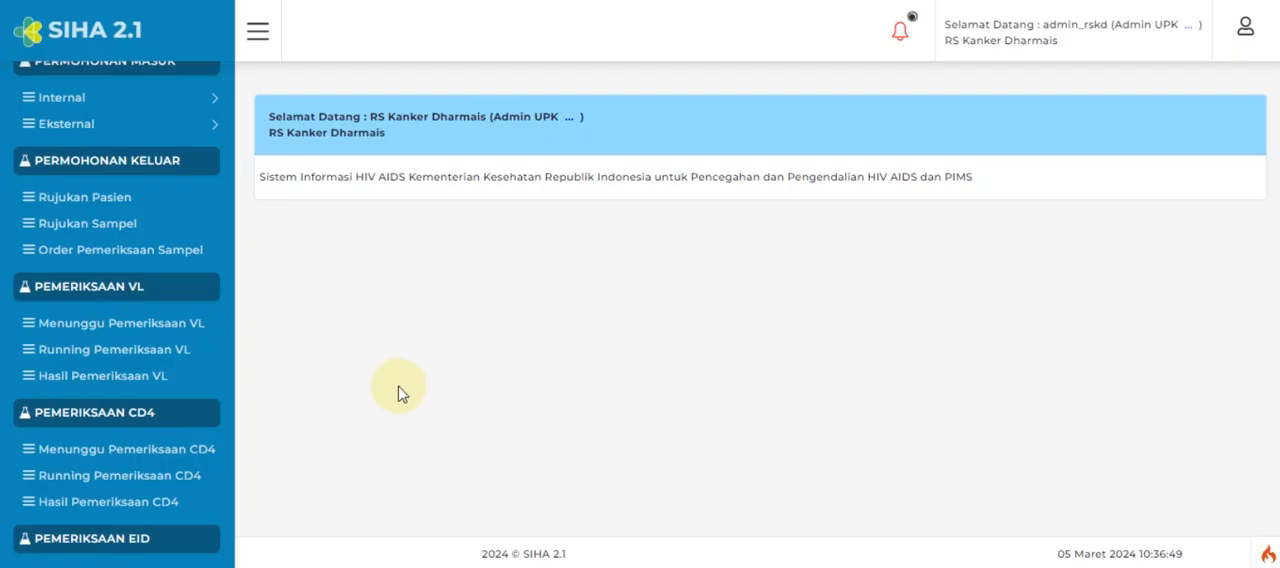
Step: Search Hasil Pemeriksaan CD4 by the patient's name and examine the result and status of the 02/03/2024 examination
click(110, 502)
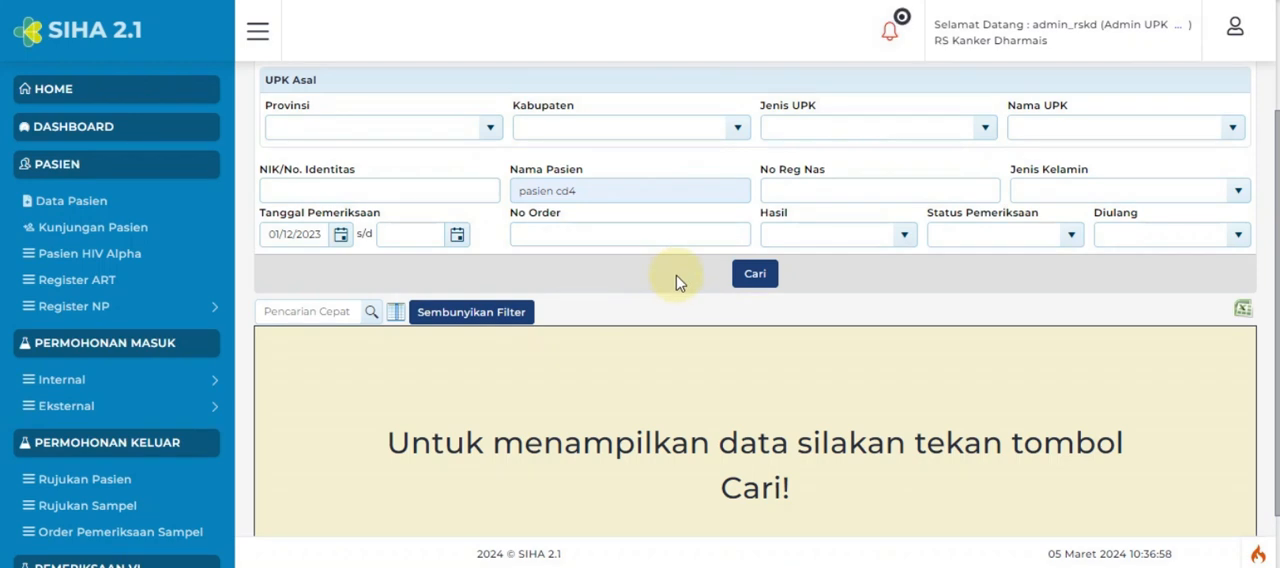
click(758, 278)
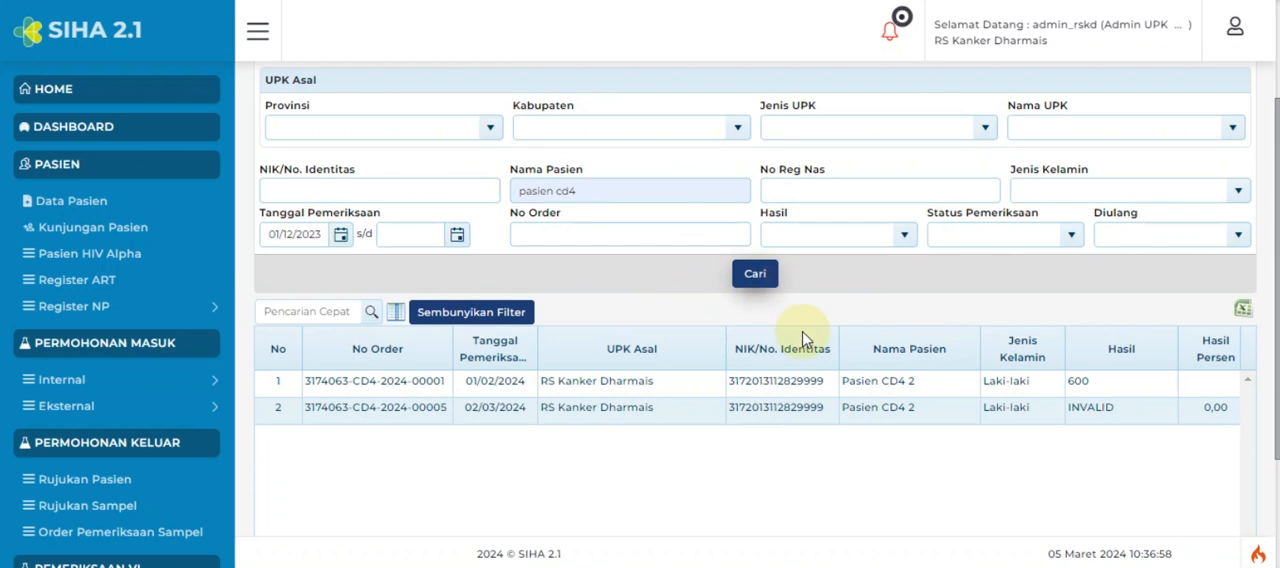
scroll(1131, 423, down, 3)
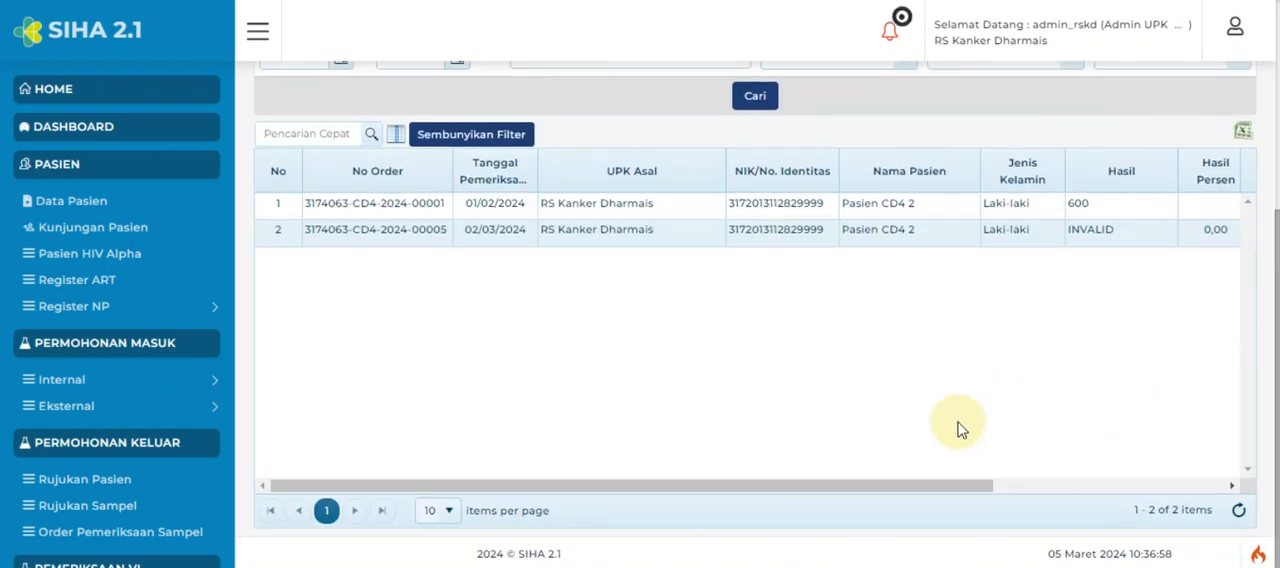
drag(910, 490, 1060, 487)
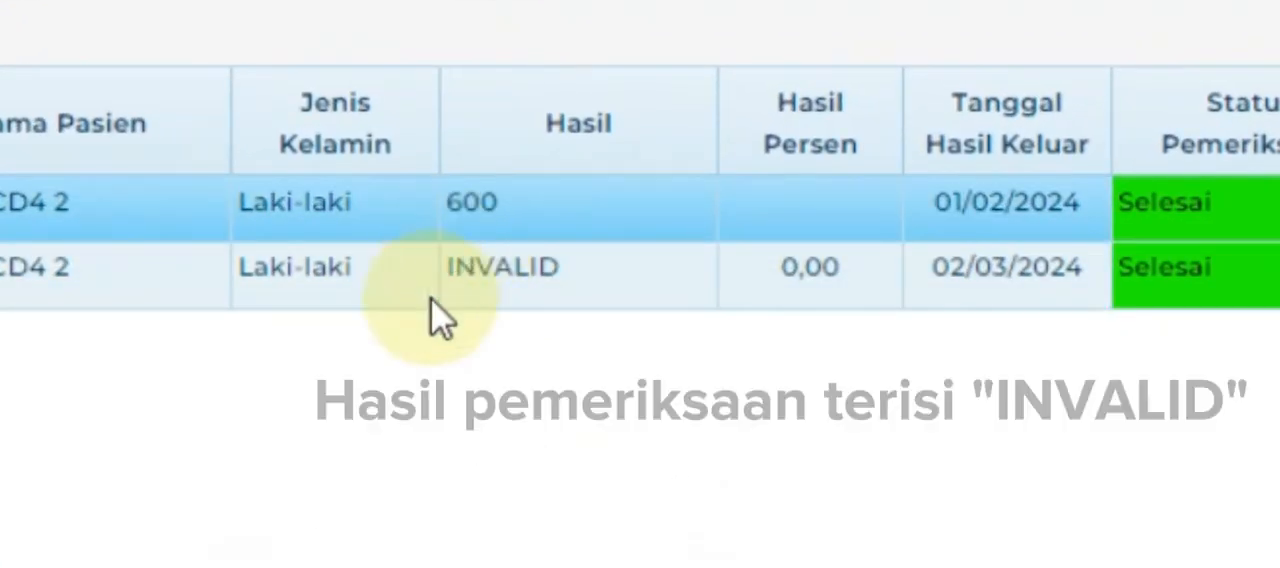
click(585, 283)
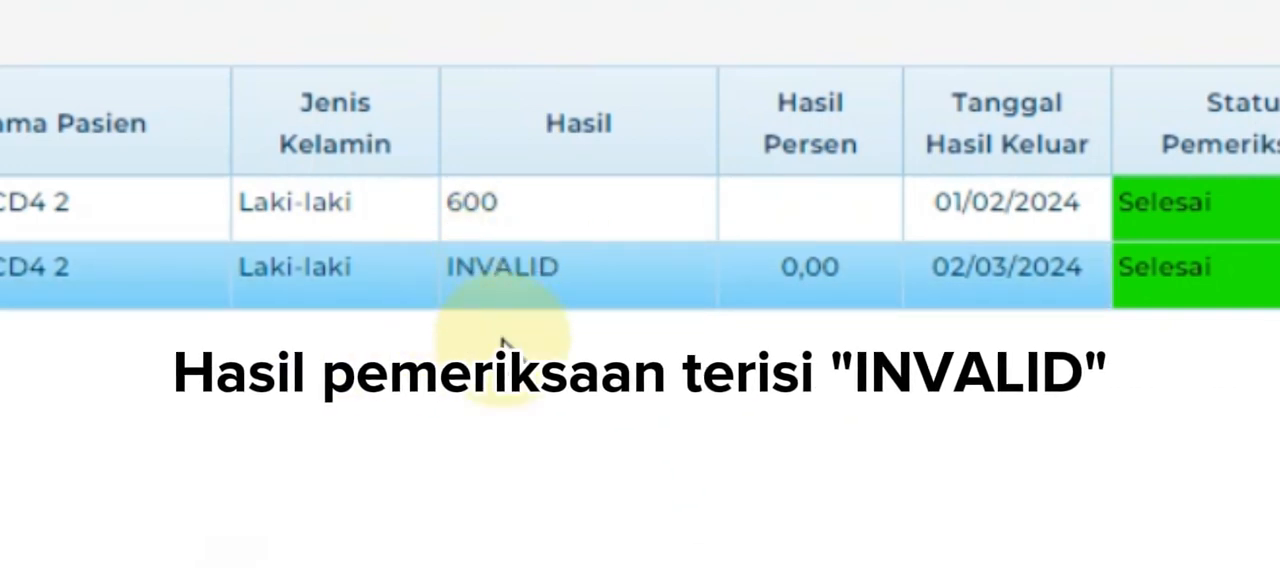
drag(560, 268, 458, 268)
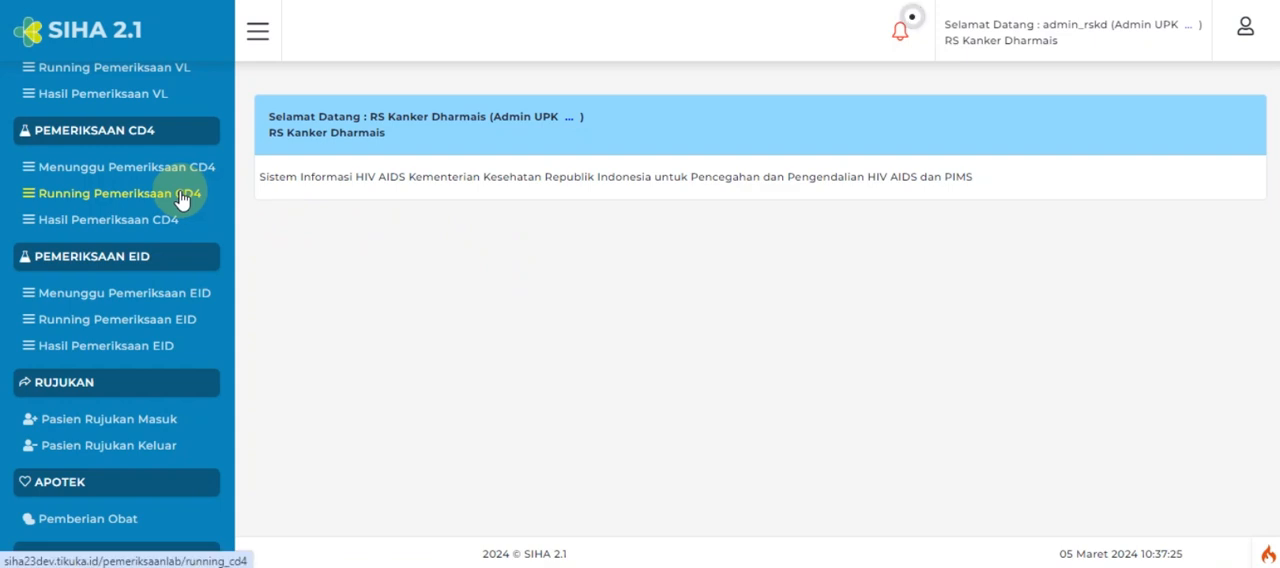
Step: Start a new running CD4 examination dated 03/03/2024 with machine CD4 PRIMA and reagent PIMA CD4 Mobile
click(181, 197)
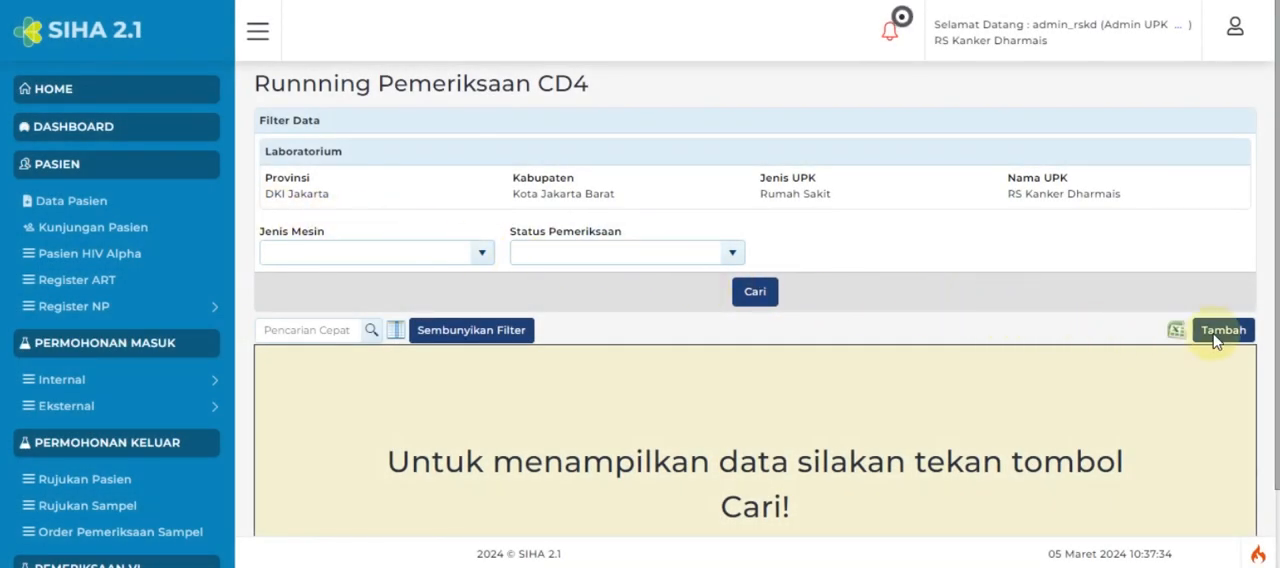
click(1217, 338)
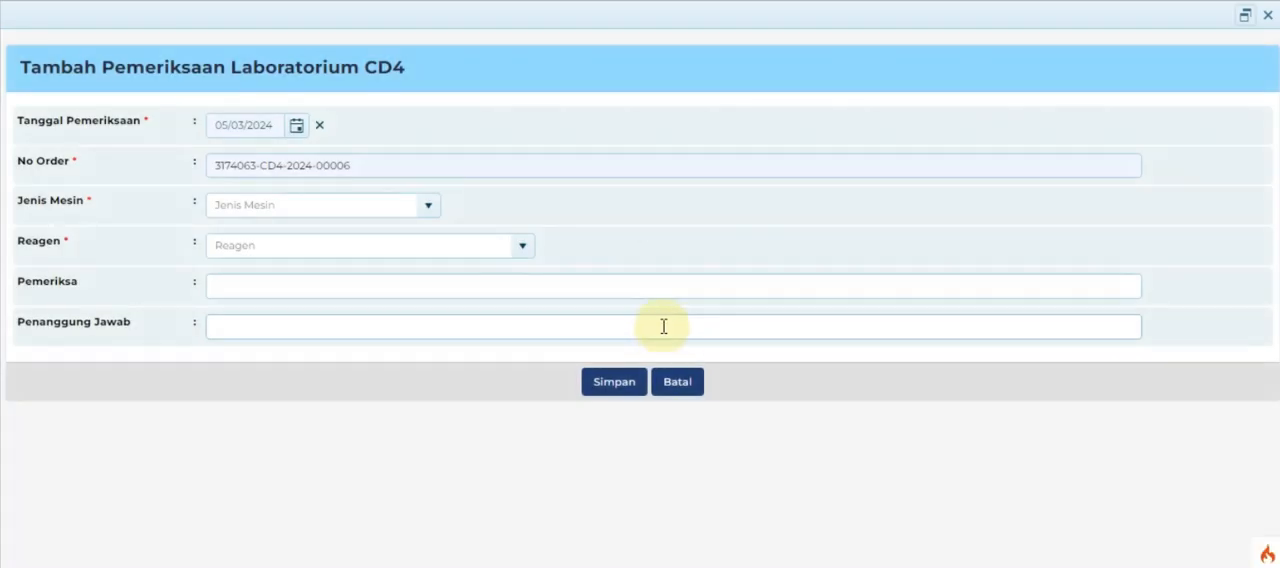
click(296, 126)
click(371, 205)
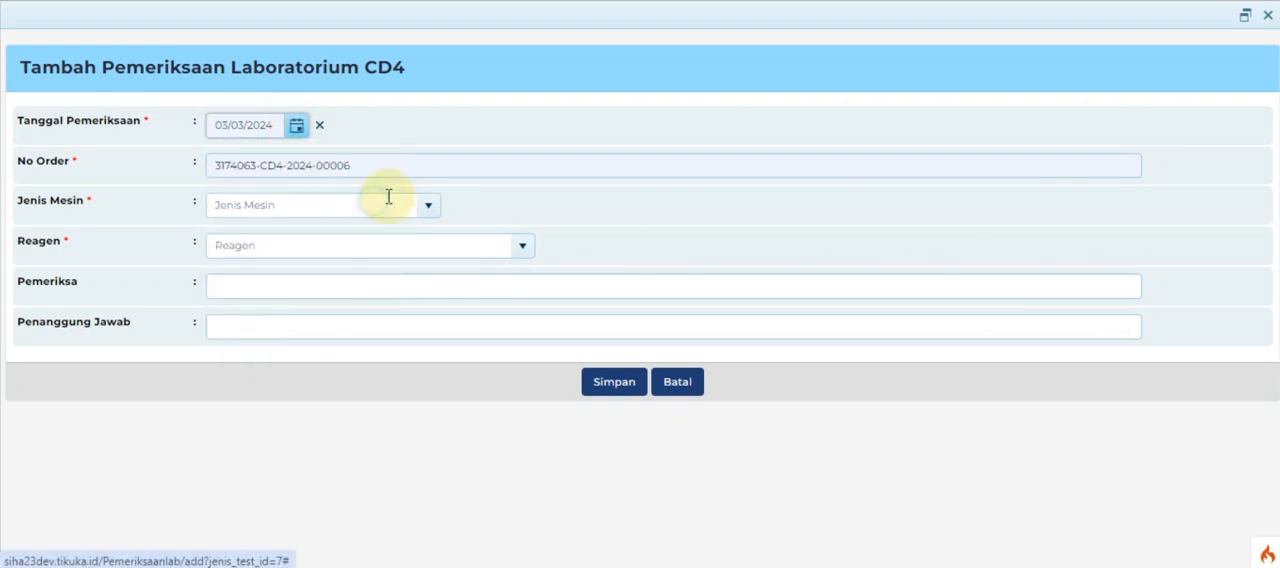
click(427, 206)
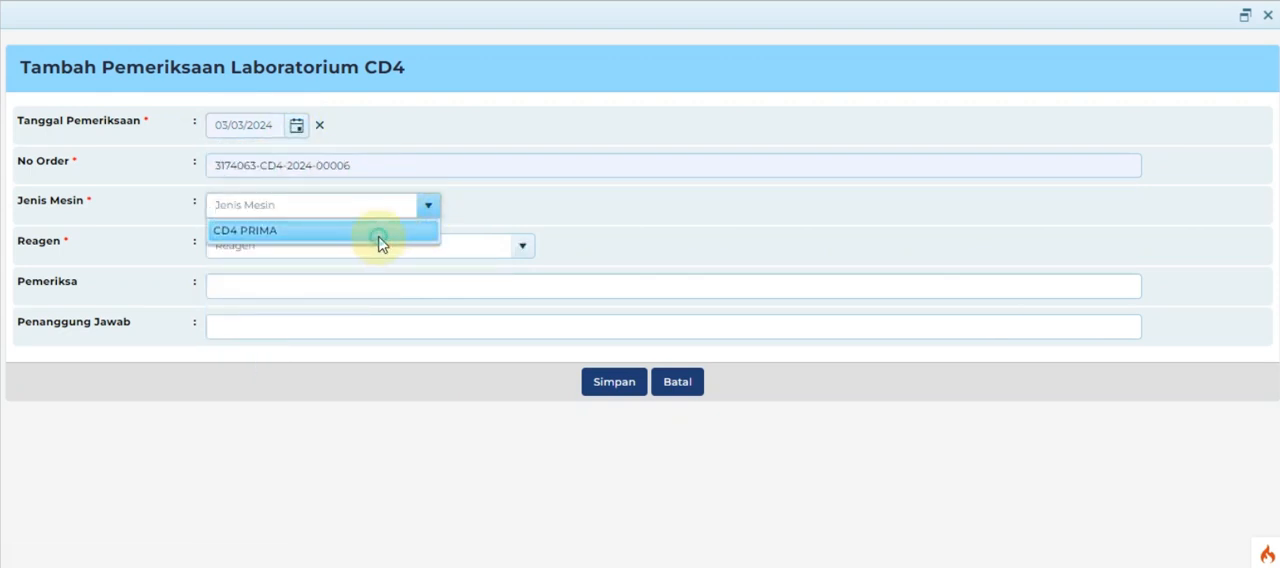
click(379, 233)
click(523, 248)
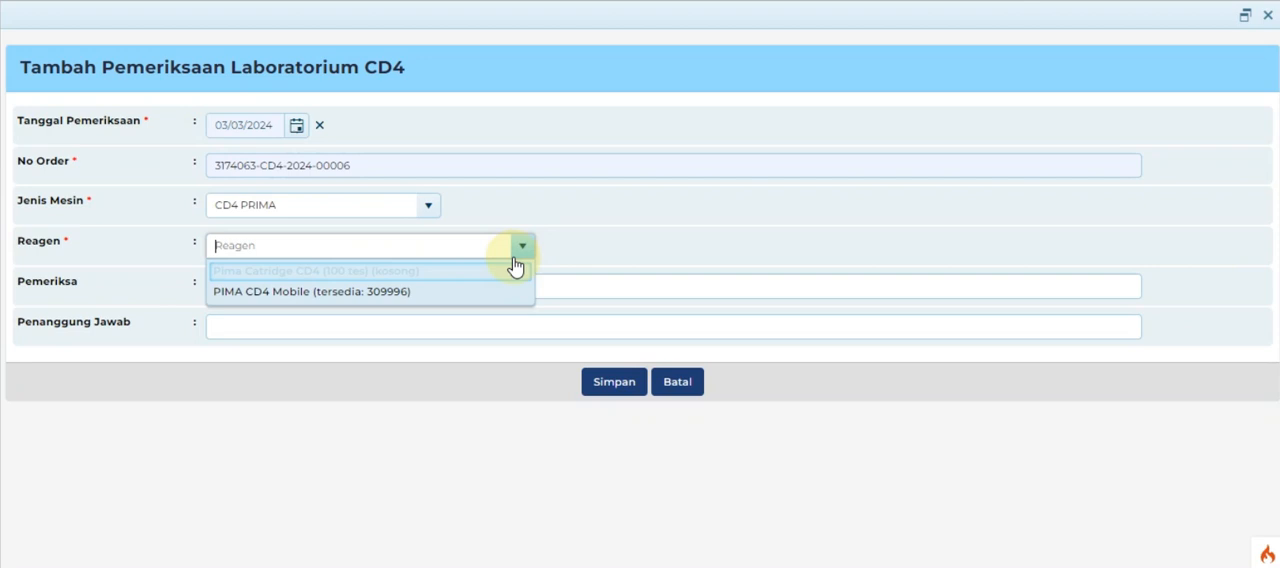
click(413, 292)
Step: Enter petugas as Pemeriksa and dokter as Penanggung Jawab, then save the new CD4 examination
click(383, 286)
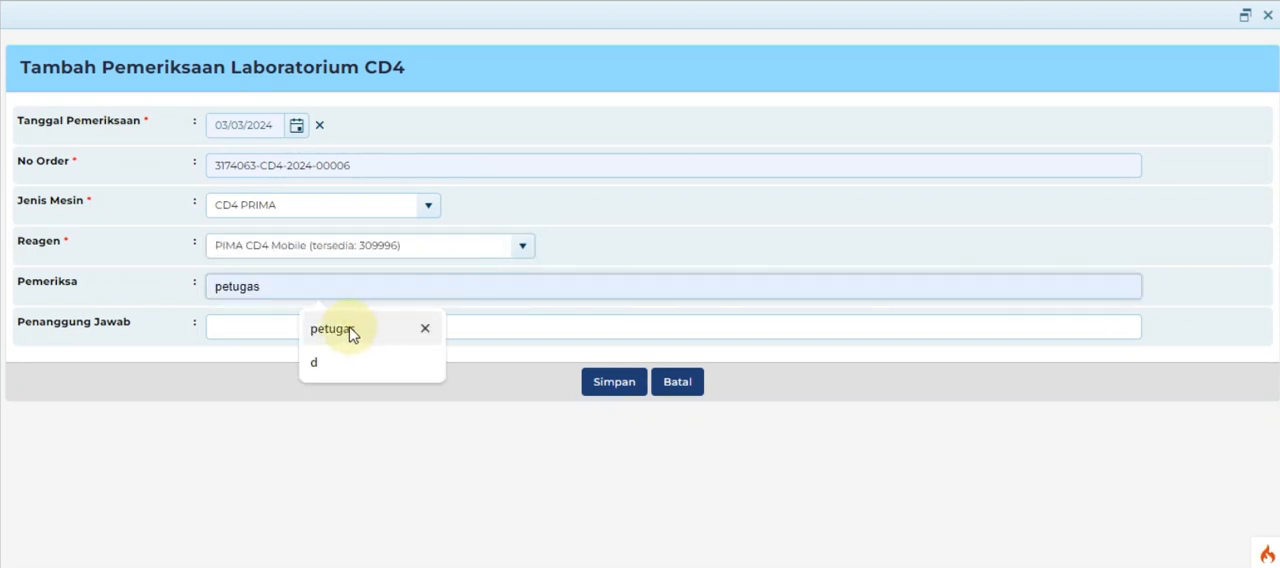
click(342, 331)
click(318, 327)
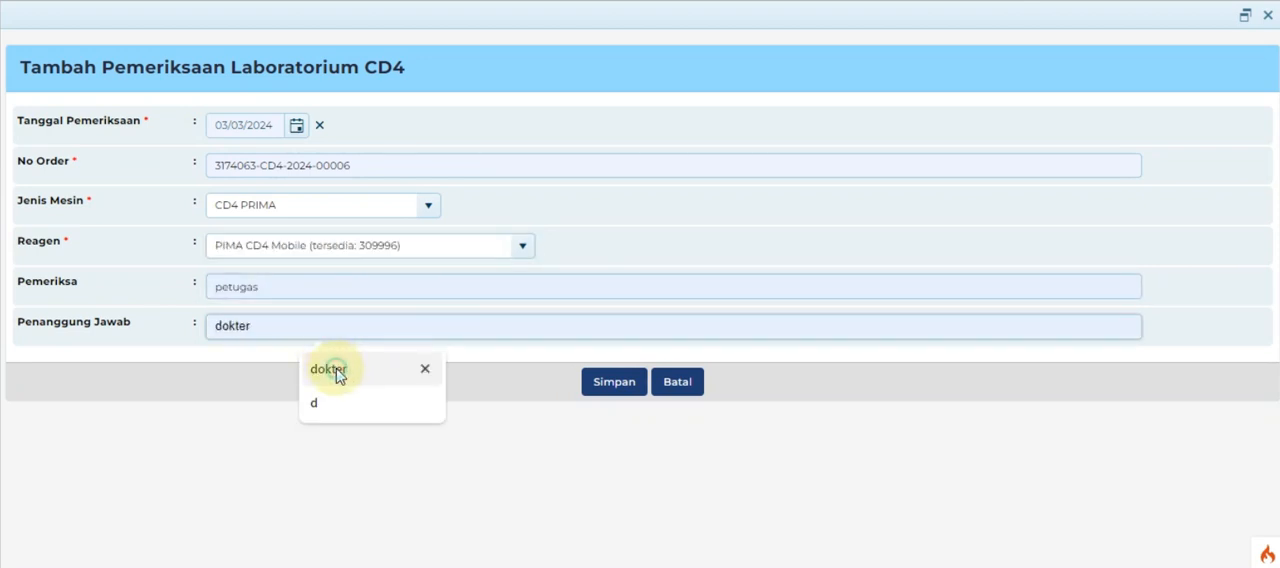
click(334, 368)
click(618, 385)
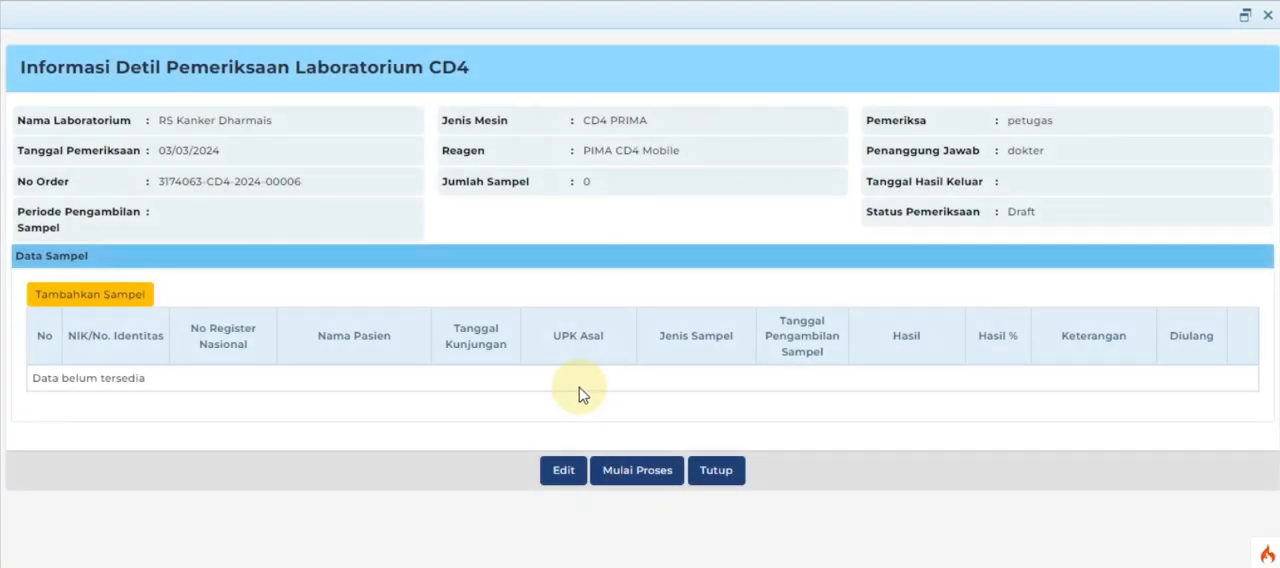
Step: Add the patient's available Whole Blood sample dated 02/03/2024 from RS Kanker Dharmais to the examination
click(98, 300)
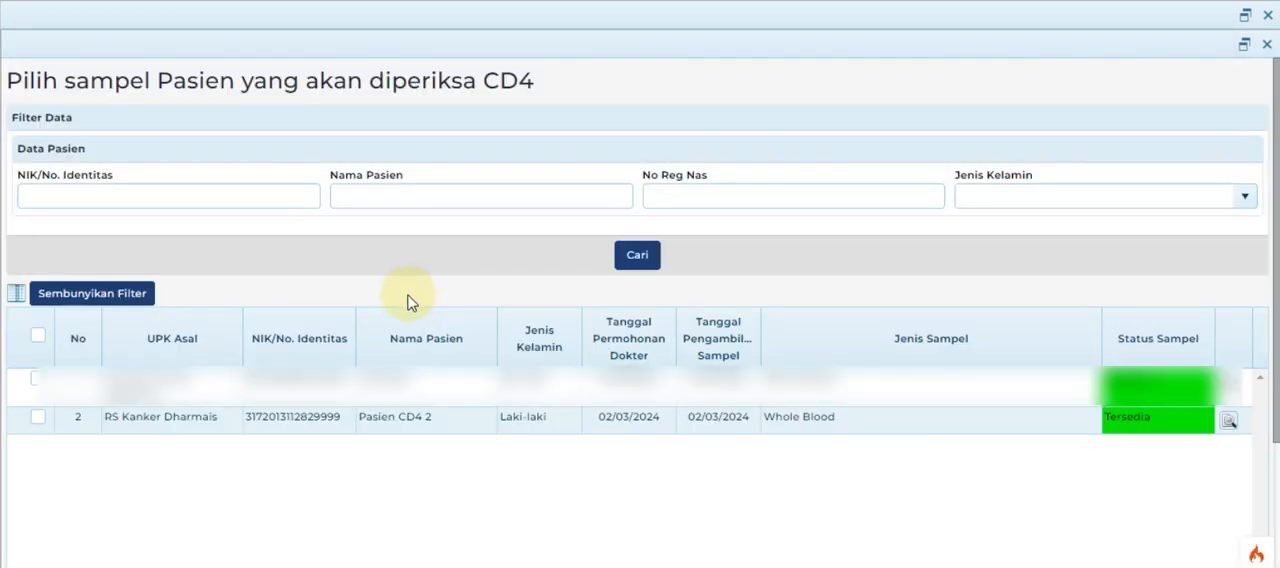
click(356, 414)
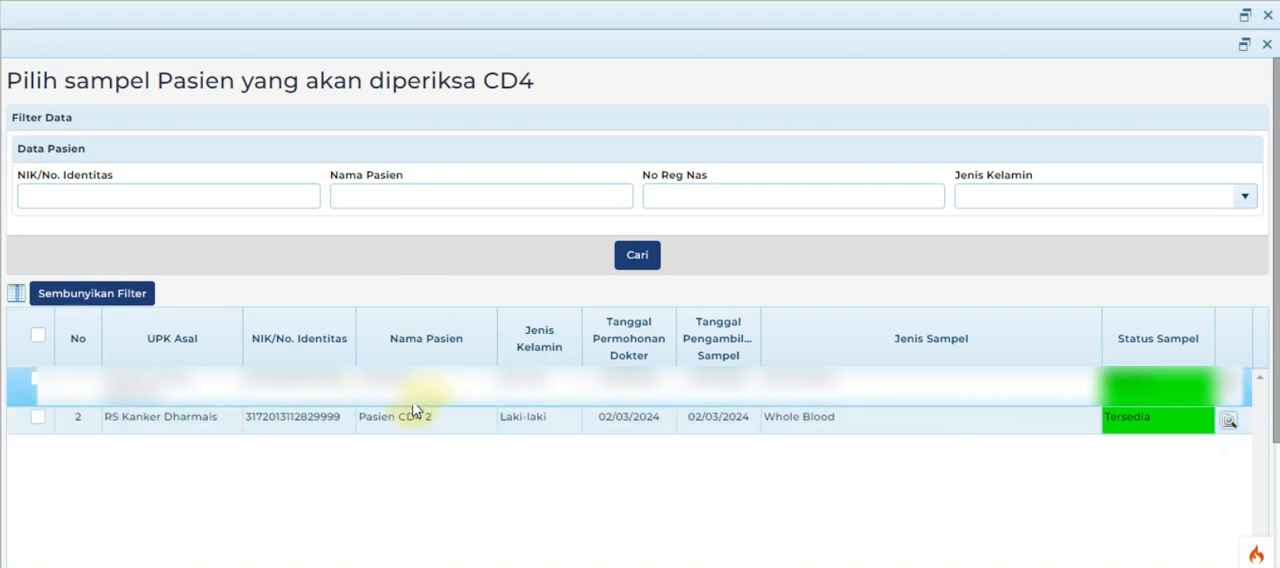
click(380, 437)
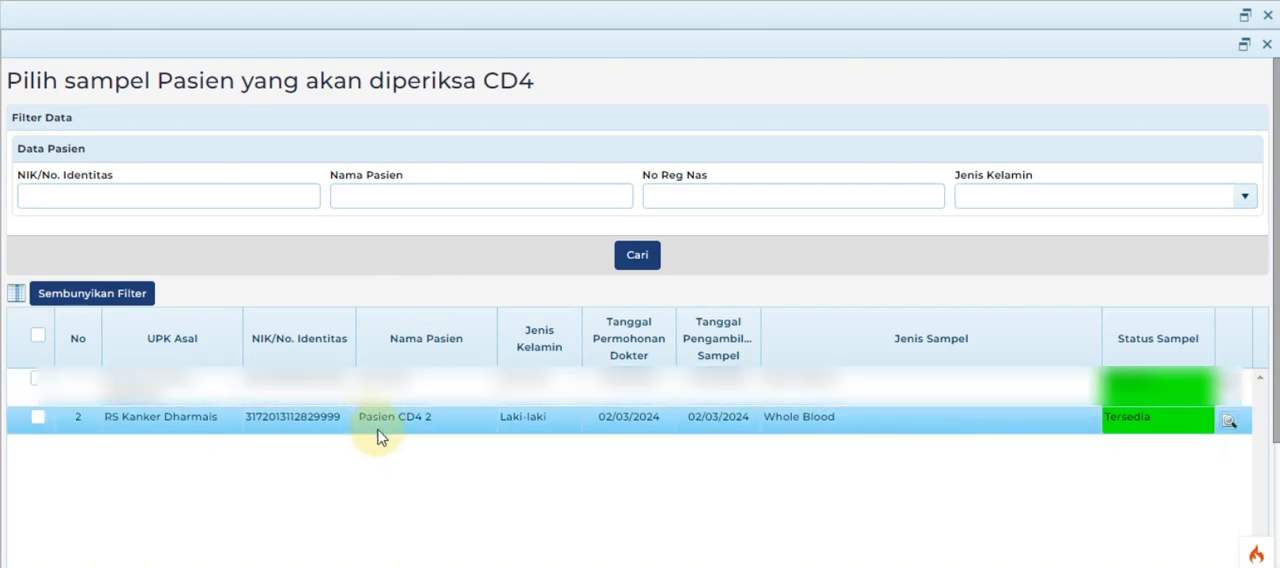
click(38, 420)
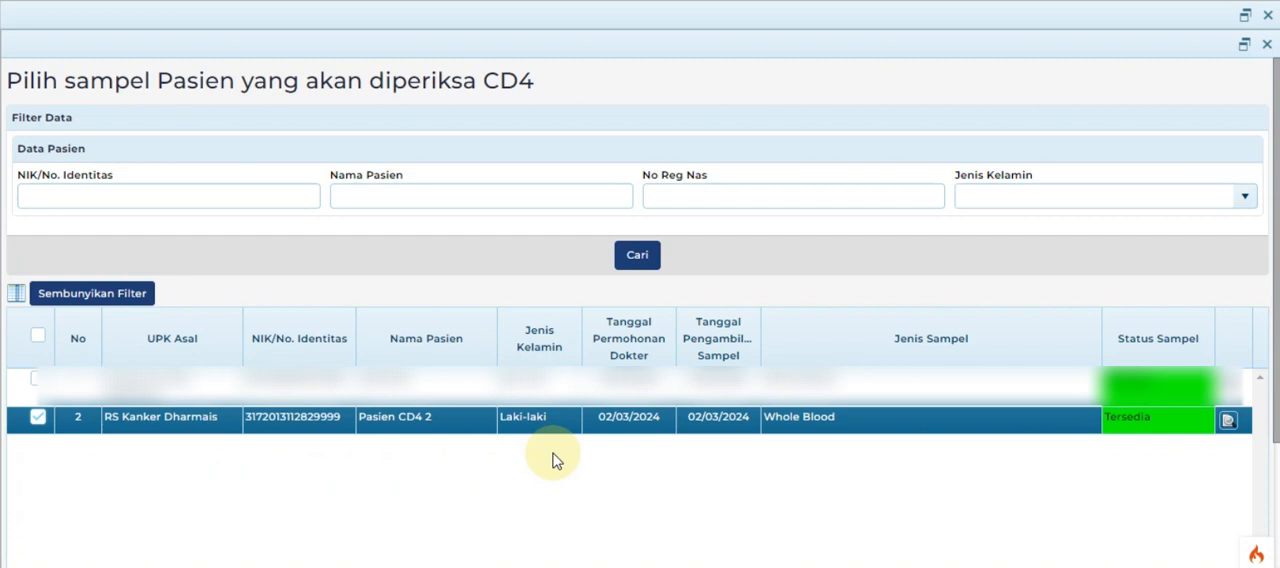
scroll(633, 461, down, 3)
click(607, 556)
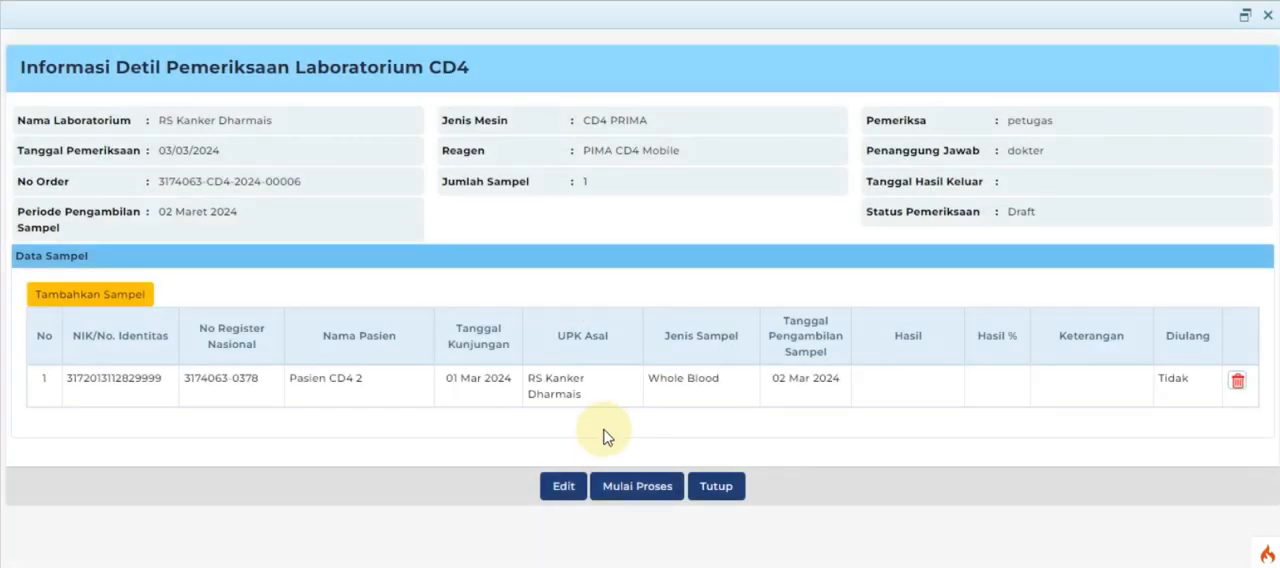
Step: Start processing the examination and save 600 as the sample's numeric CD4 result
click(662, 478)
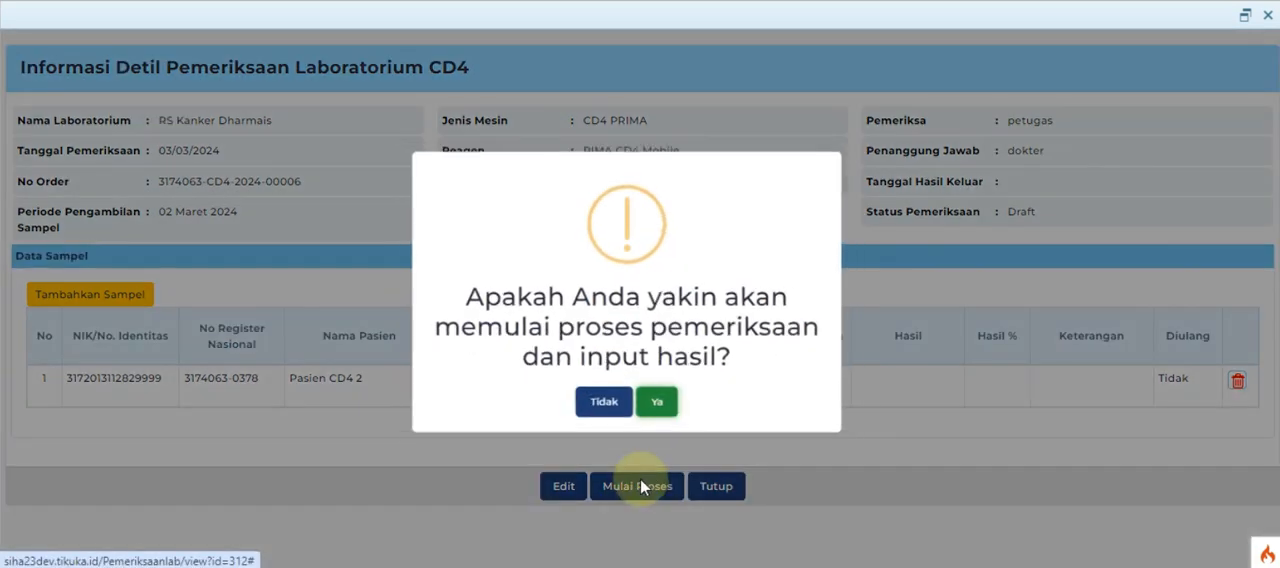
click(659, 409)
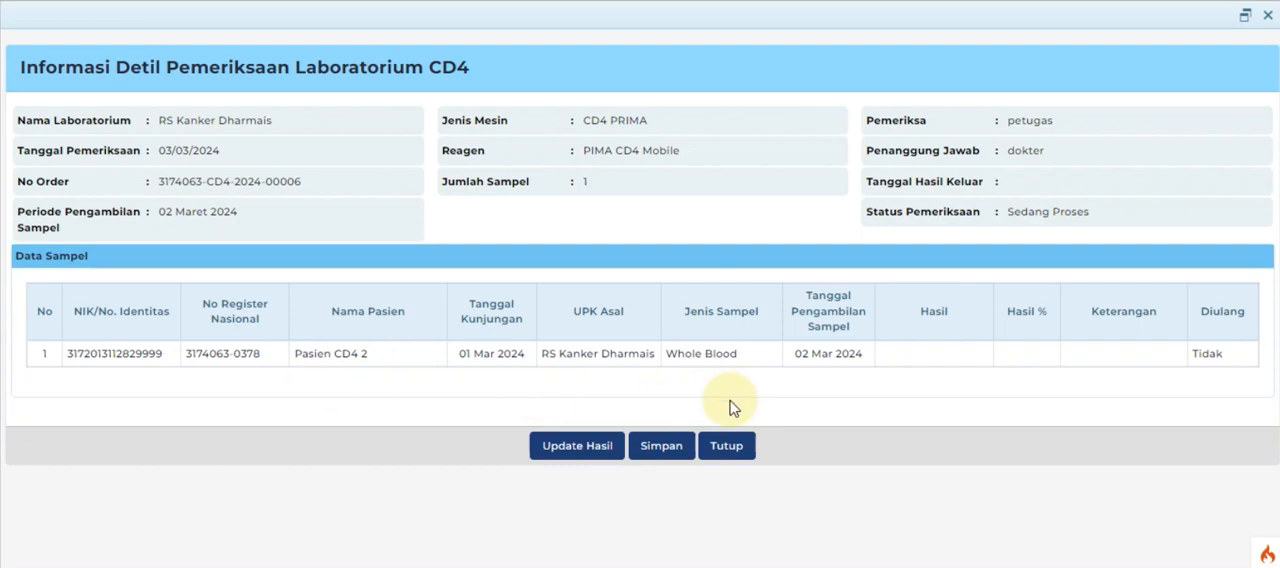
click(577, 446)
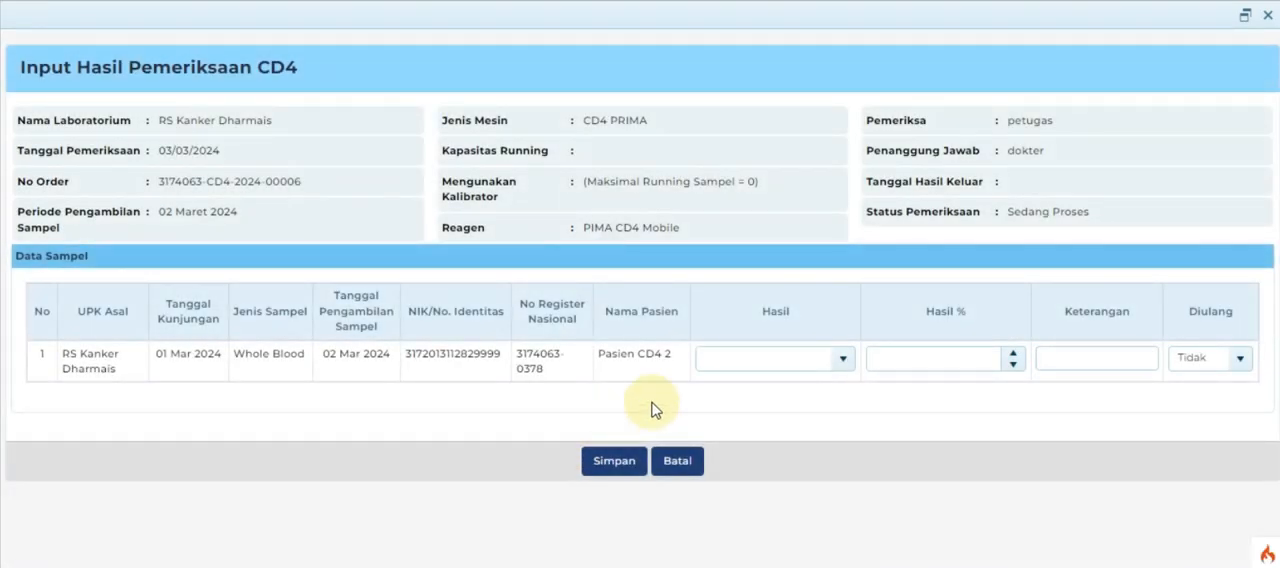
click(843, 365)
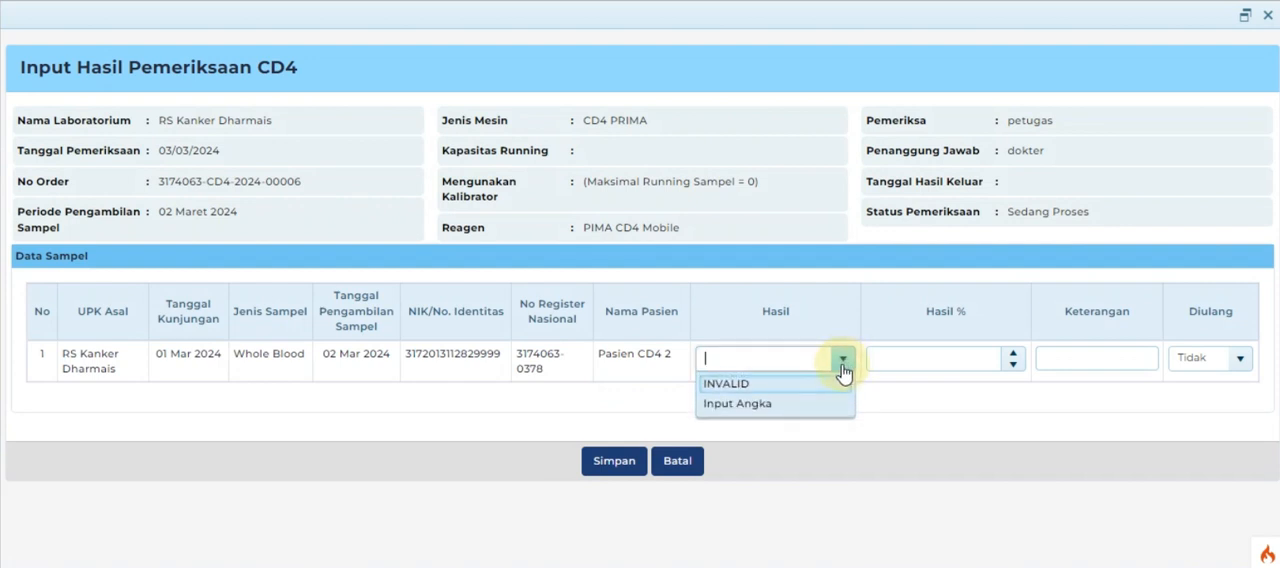
click(746, 405)
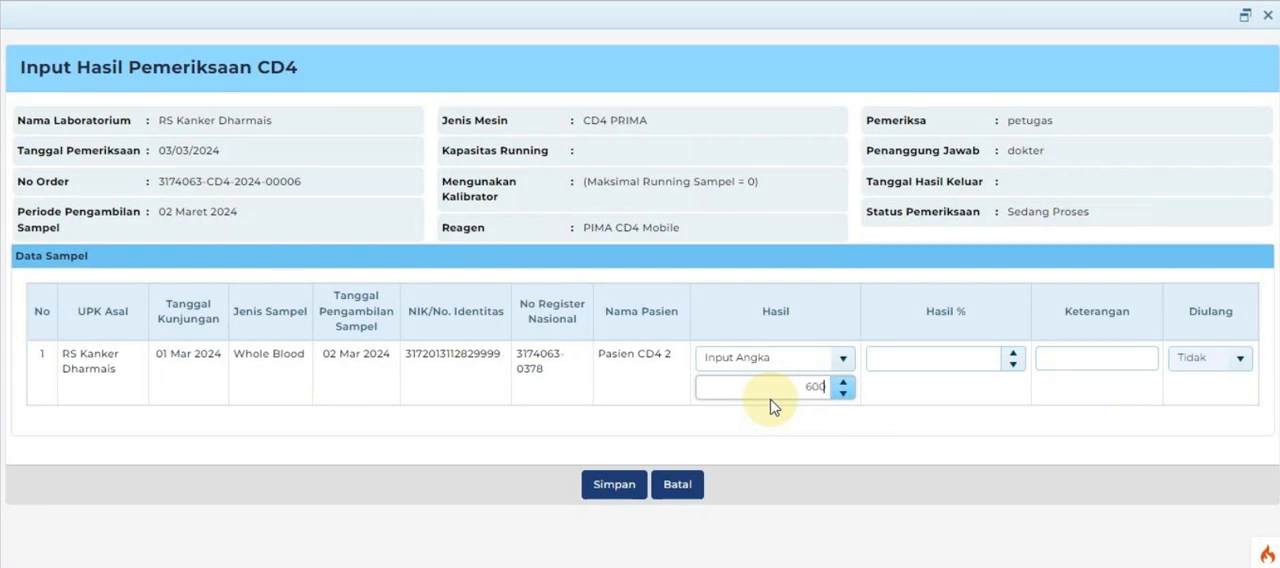
click(597, 487)
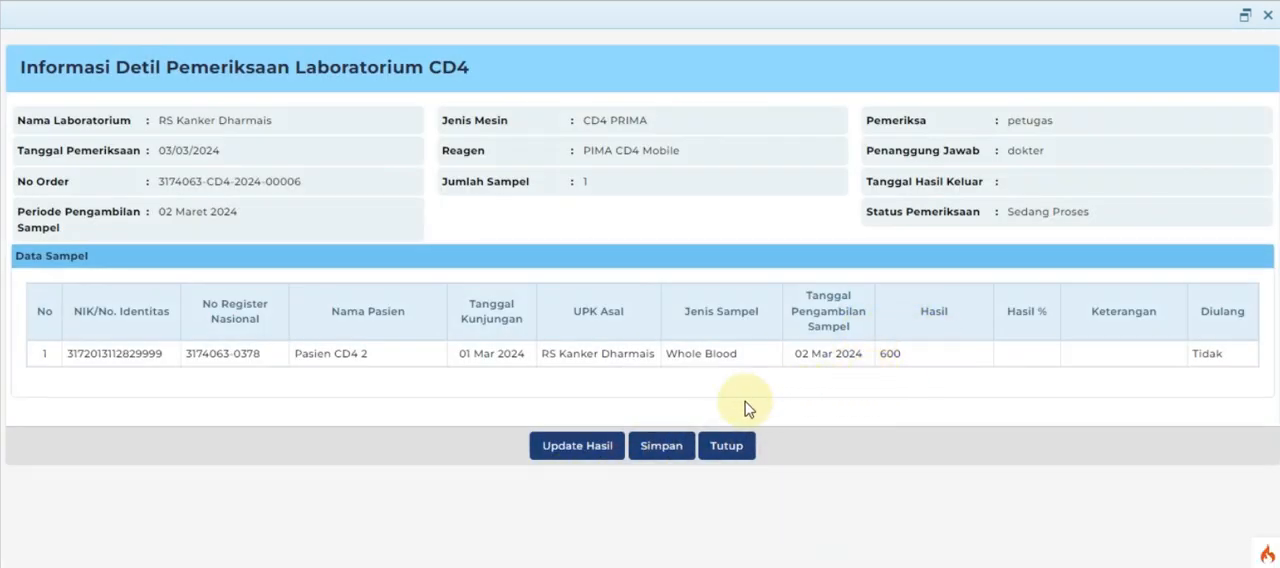
Step: Finalise the CD4 examination with 03/03/2024 as the Tanggal Hasil Keluar
click(664, 455)
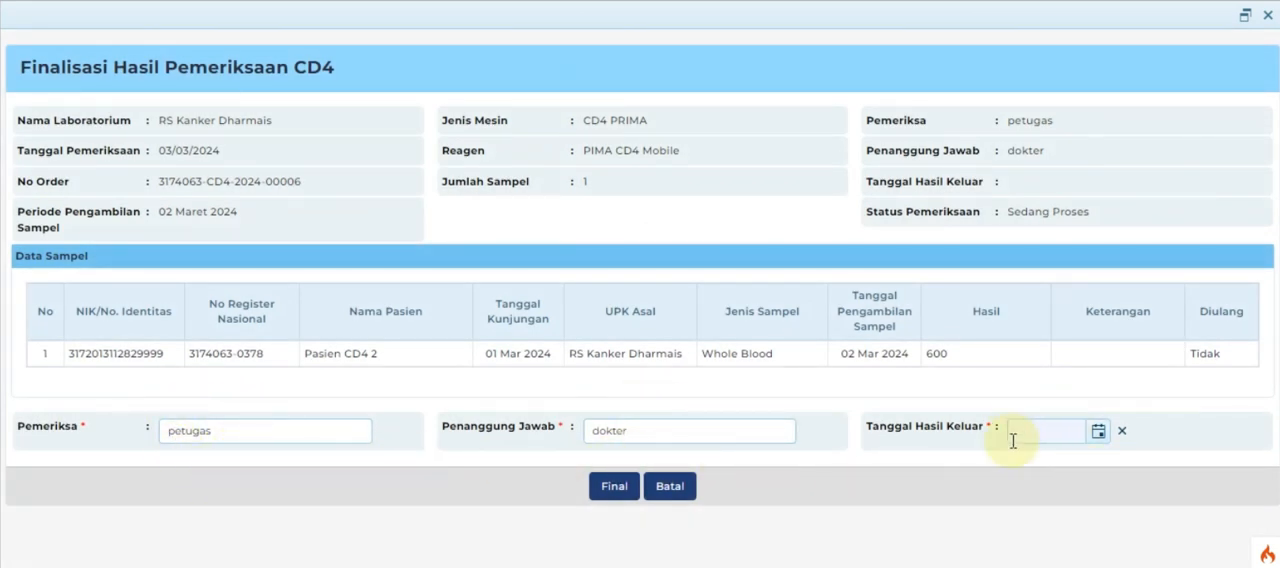
click(1099, 433)
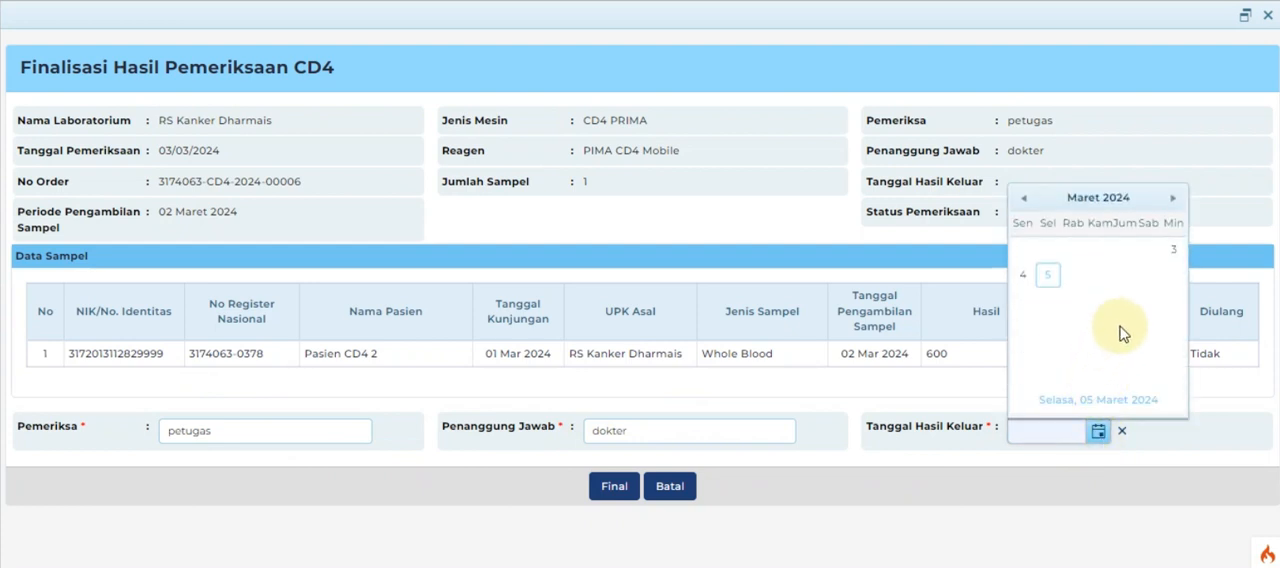
click(1172, 254)
click(608, 486)
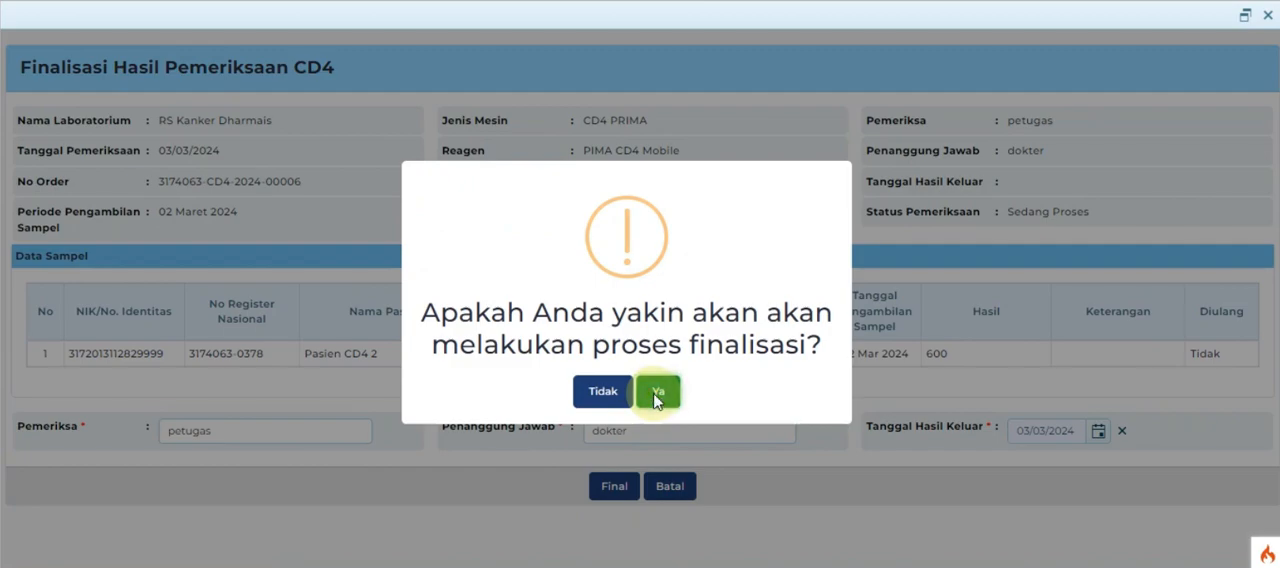
click(657, 394)
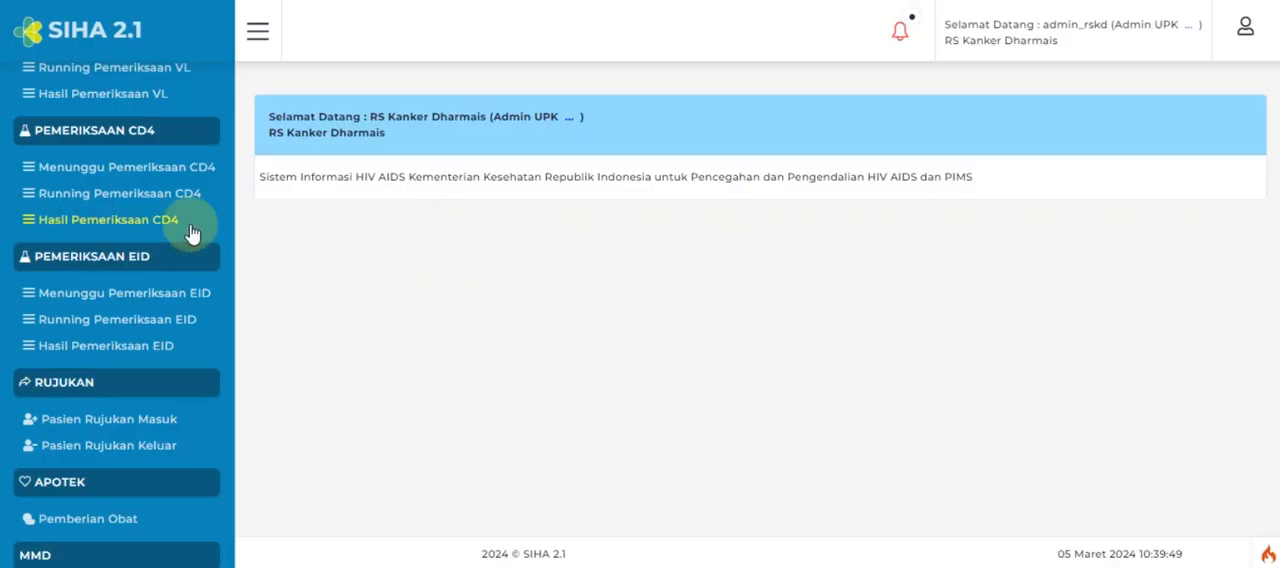
Step: Search the Hasil Pemeriksaan CD4 list by patient name and review the invalid and repeated examinations' result details
click(158, 226)
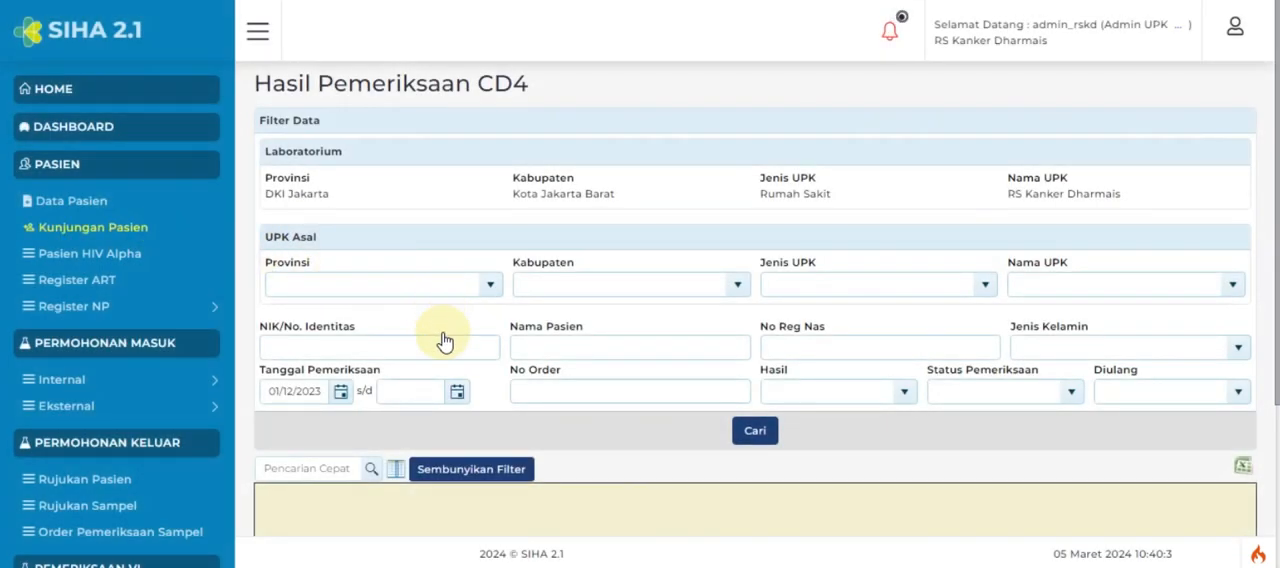
scroll(581, 383, down, 2)
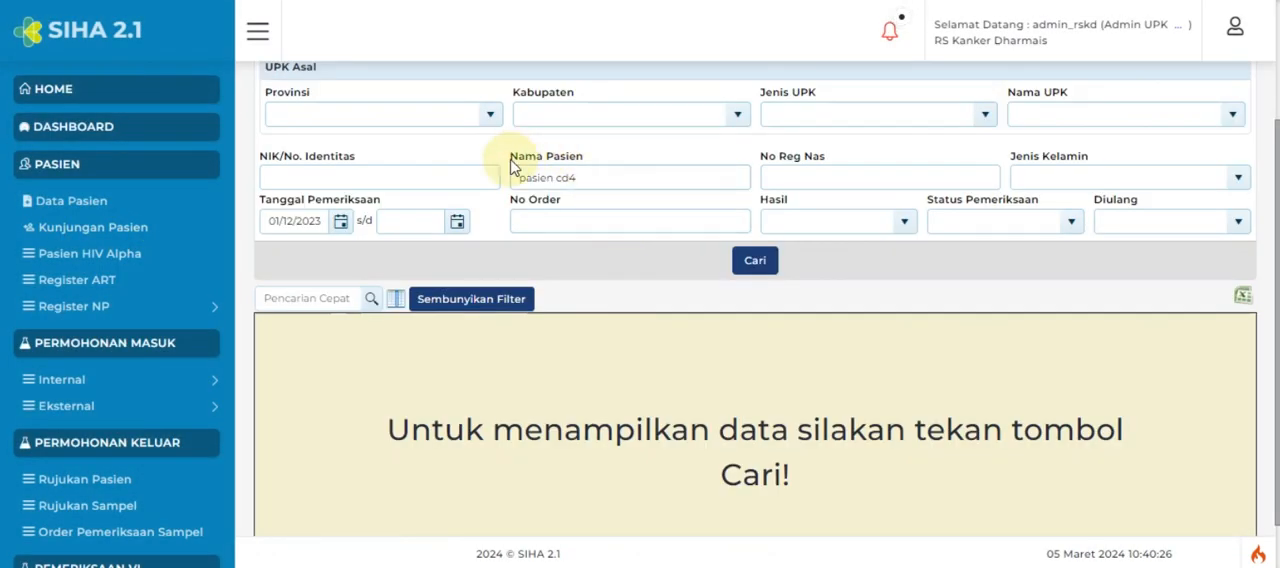
click(755, 260)
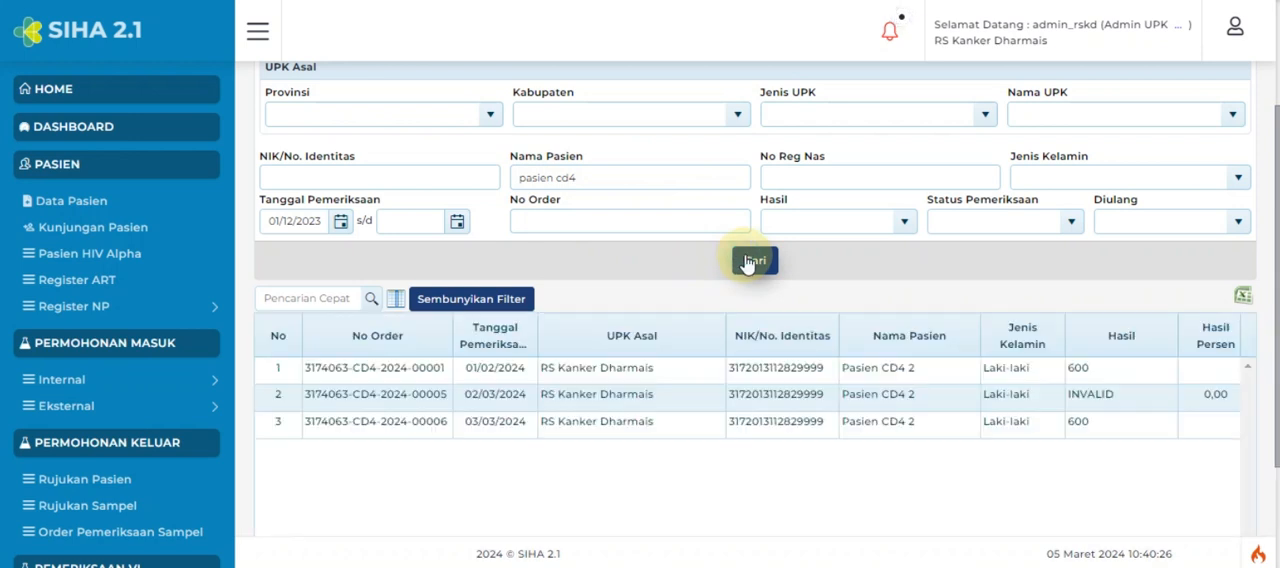
click(1216, 428)
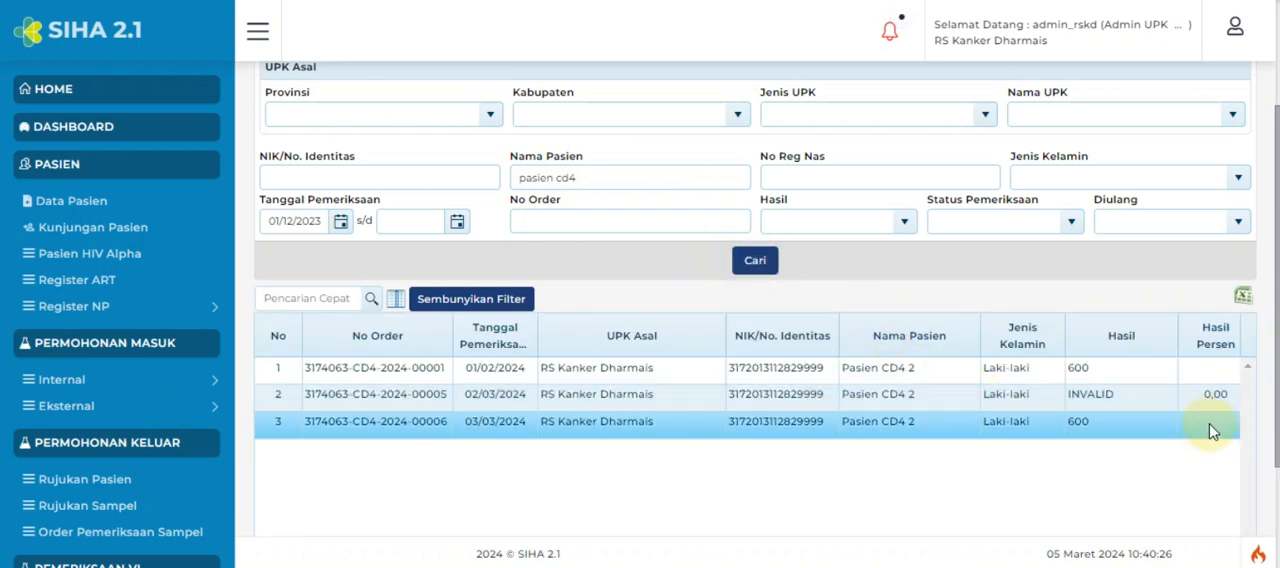
click(1136, 404)
scroll(1136, 408, right, 3)
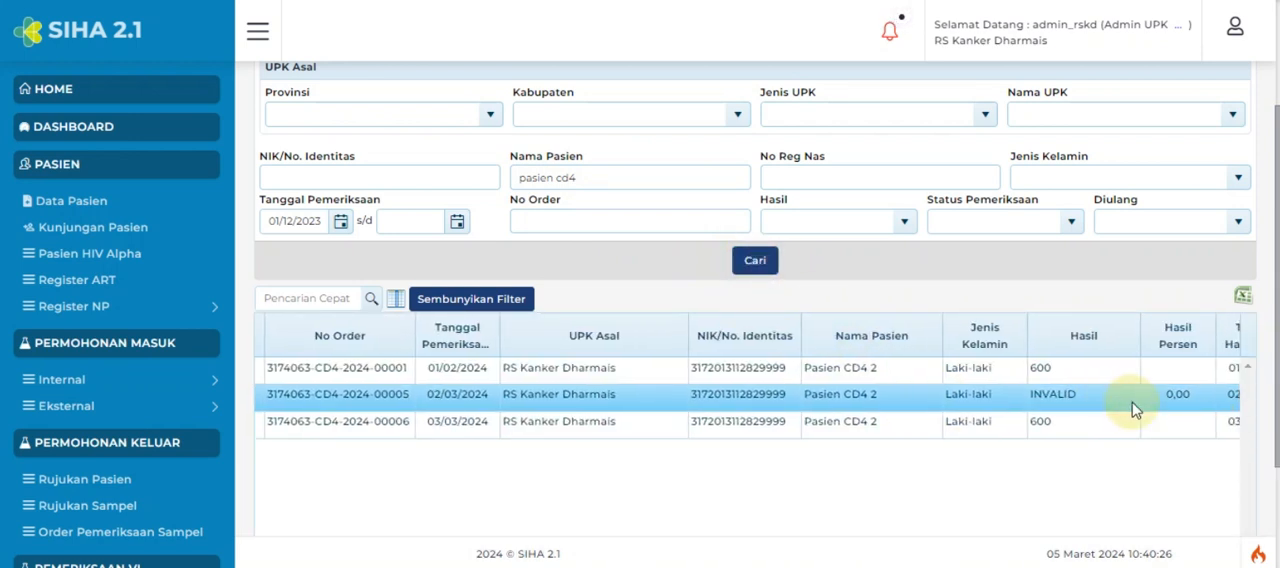
scroll(1138, 408, right, 4)
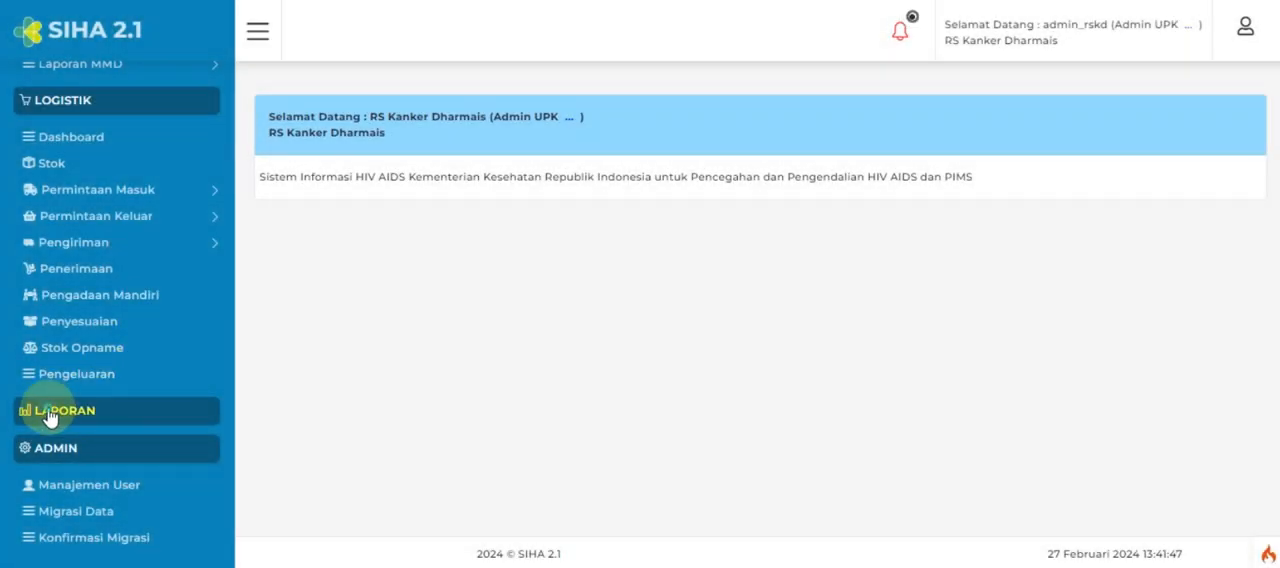
Step: Export the Register Pemeriksaan Laboratorium report to Excel with CD4 as the Jenis Pemeriksaan
click(50, 416)
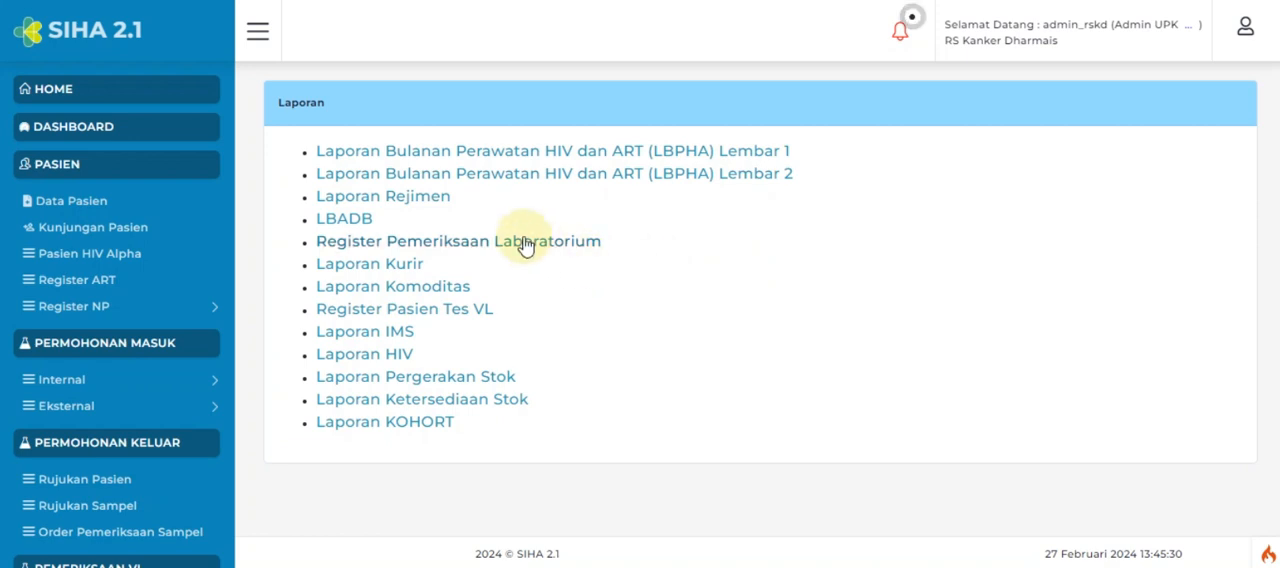
click(527, 246)
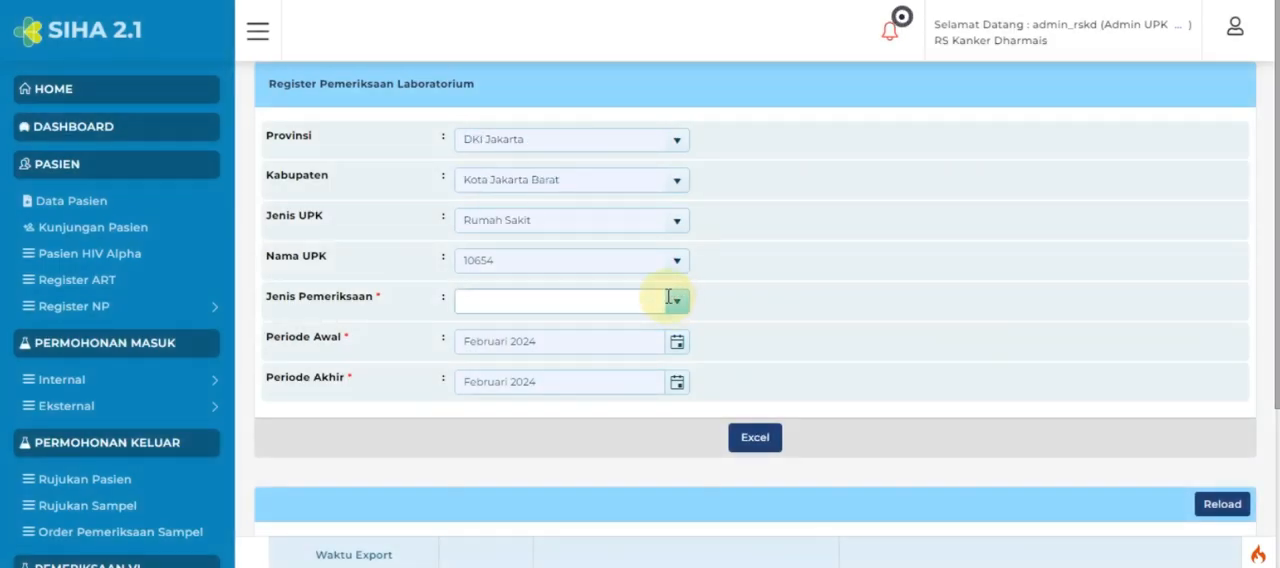
click(670, 303)
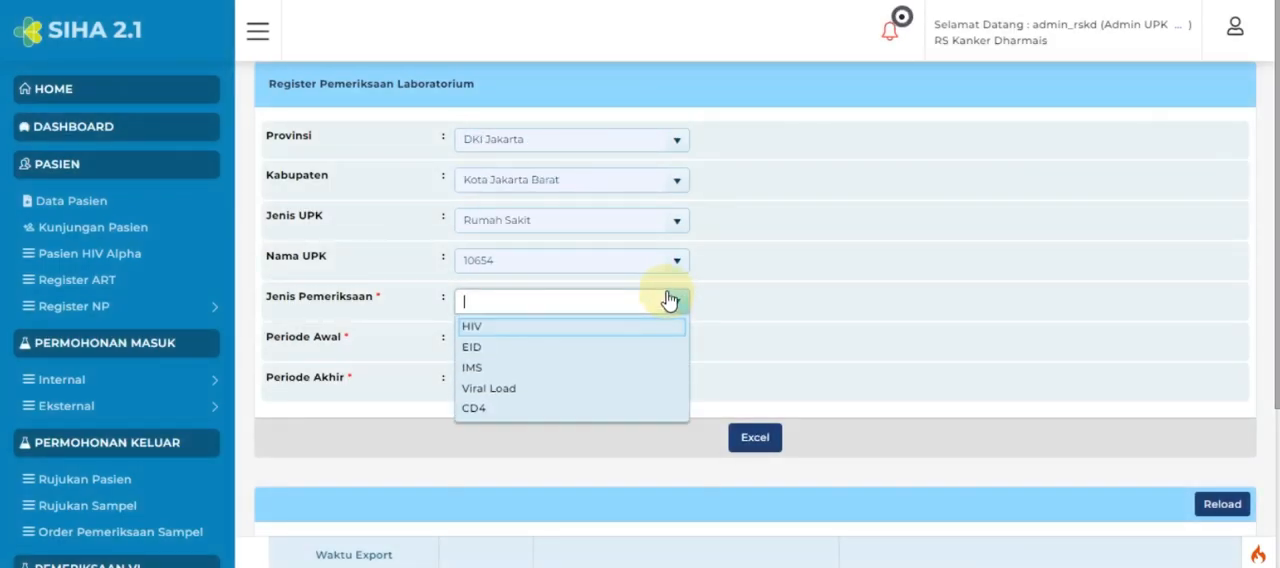
click(618, 410)
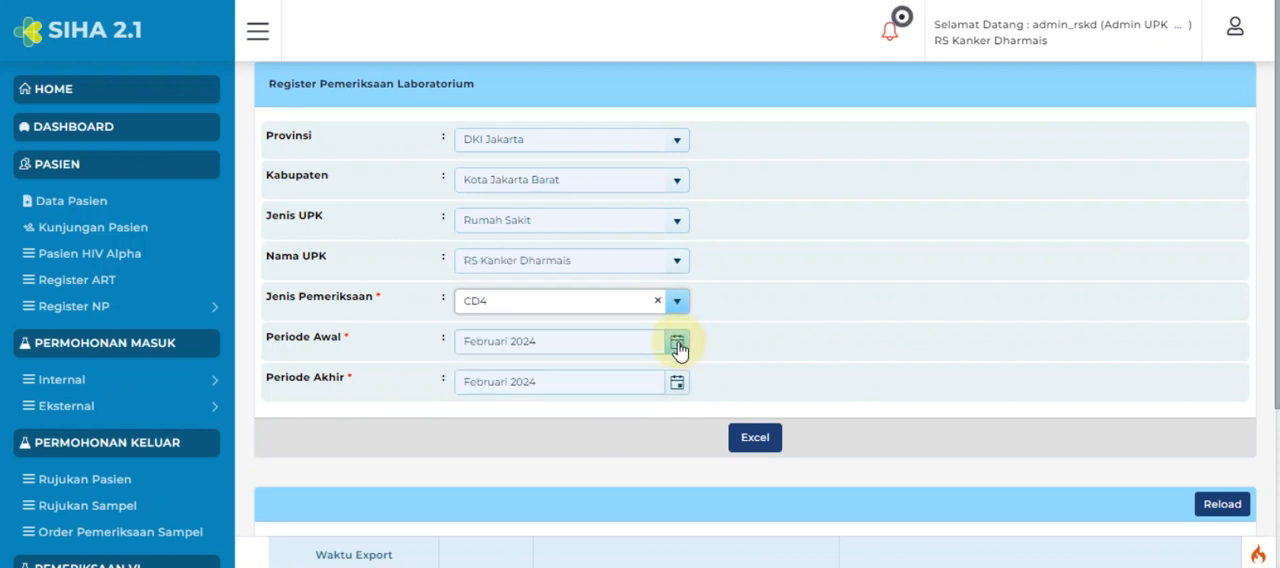
click(761, 447)
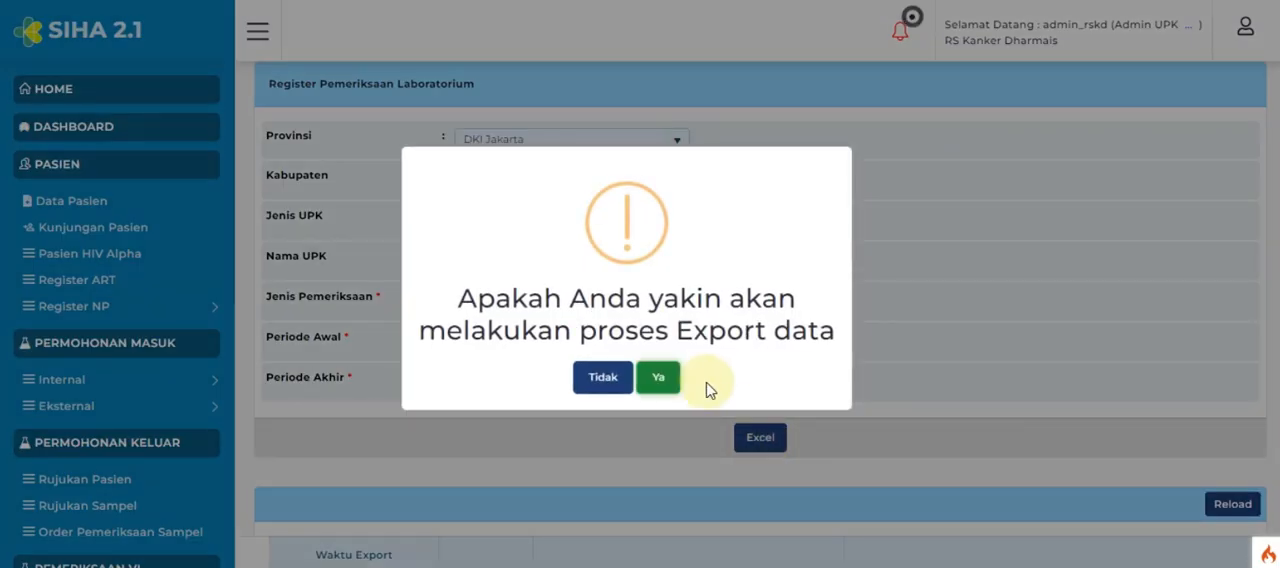
click(657, 379)
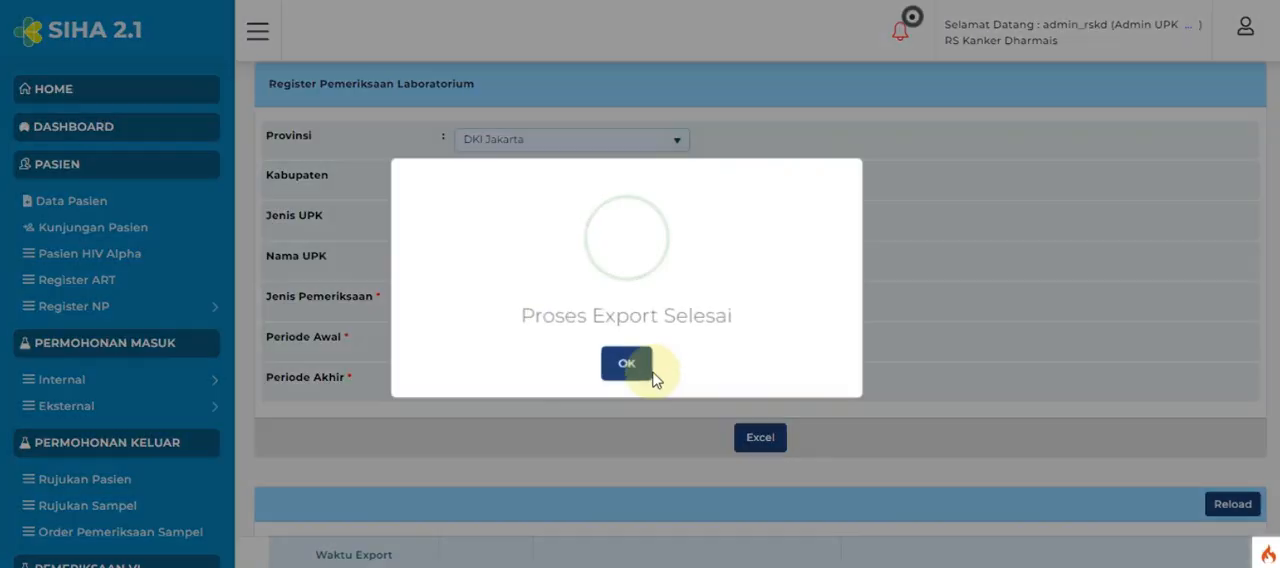
click(627, 361)
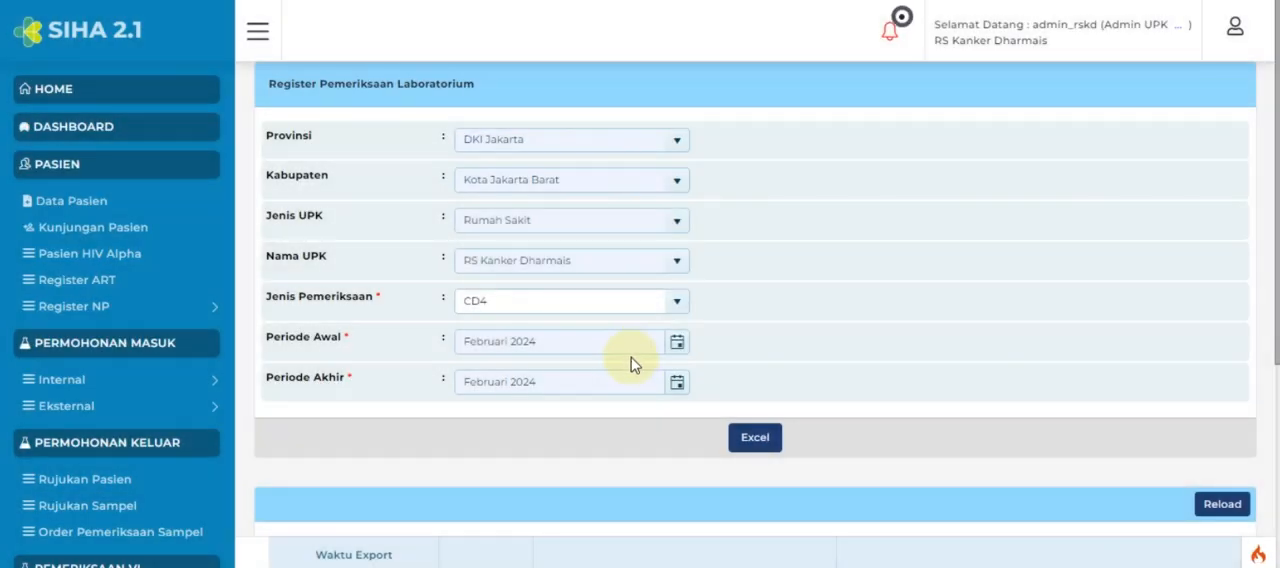
Step: Download the exported CD4 laboratory register and save it as Register Pemeriksaan Laboratorium CD4 in Excel worksheet format
scroll(846, 370, down, 3)
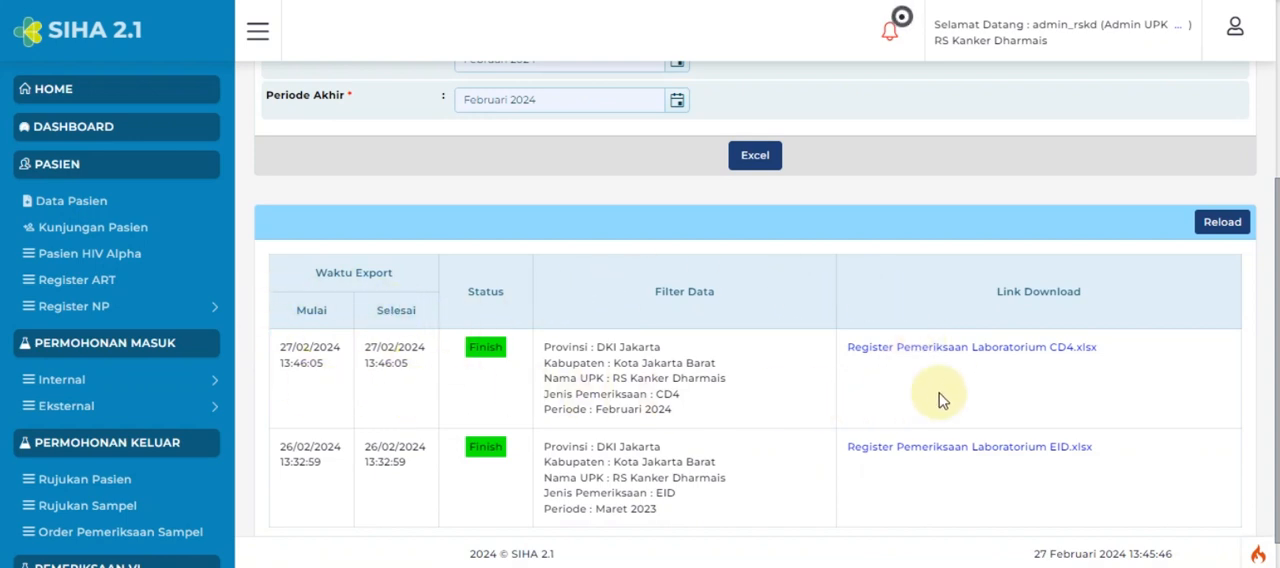
click(955, 350)
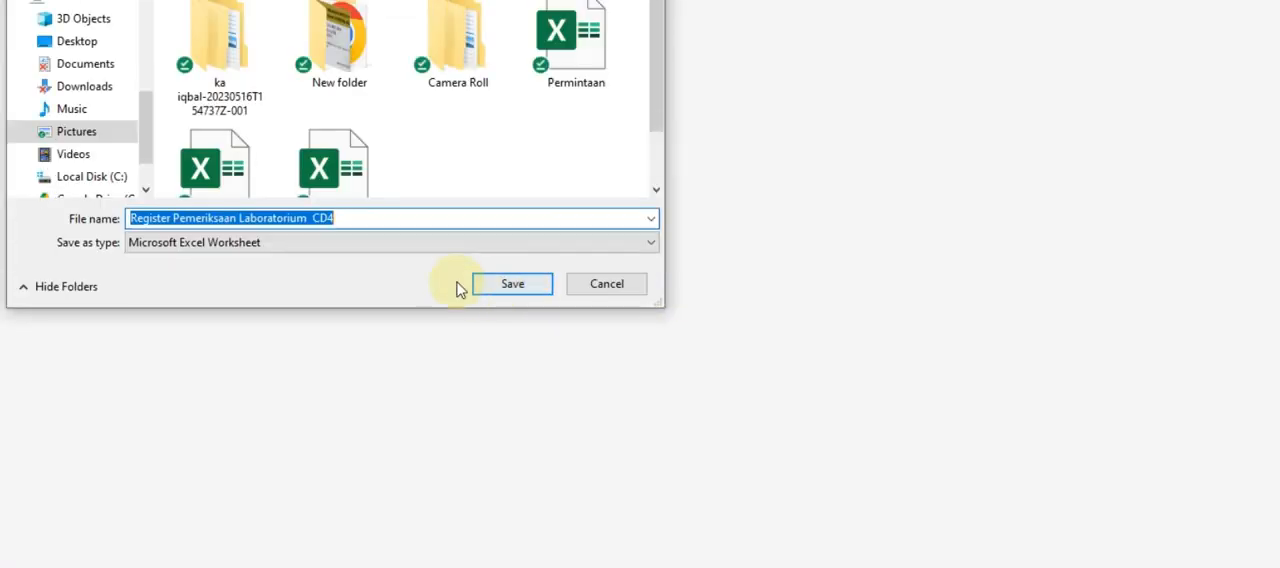
click(513, 287)
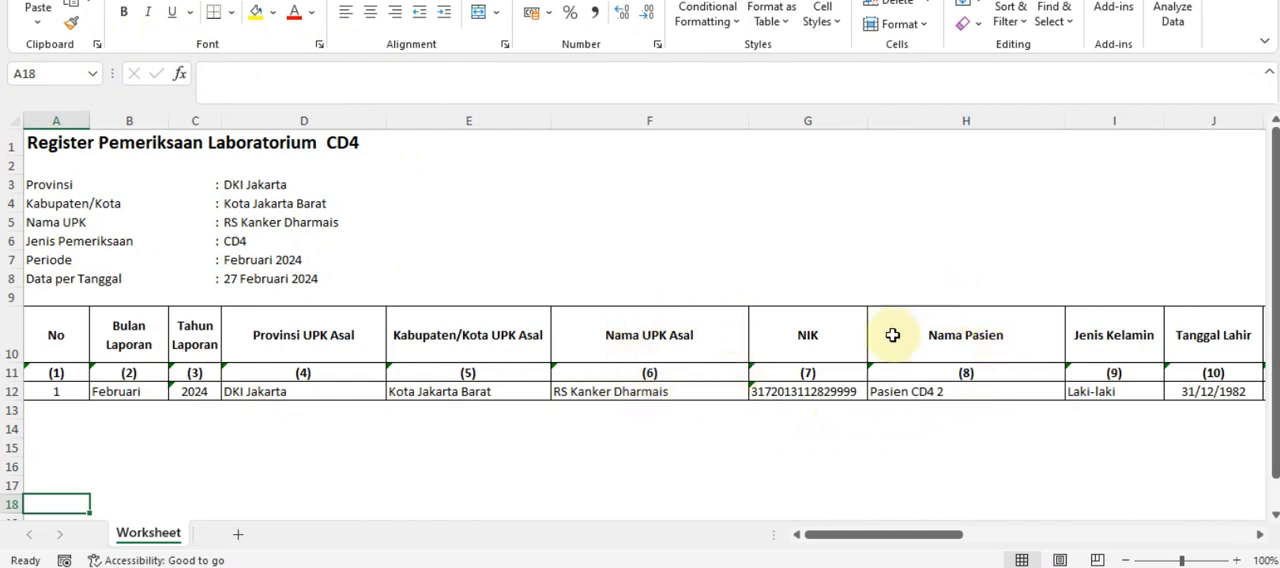
Step: Examine the exported CD4 register in Excel, checking the patient's row and the Hasil Pemeriksaan column
click(925, 396)
click(952, 338)
click(935, 392)
drag(914, 537, 1220, 531)
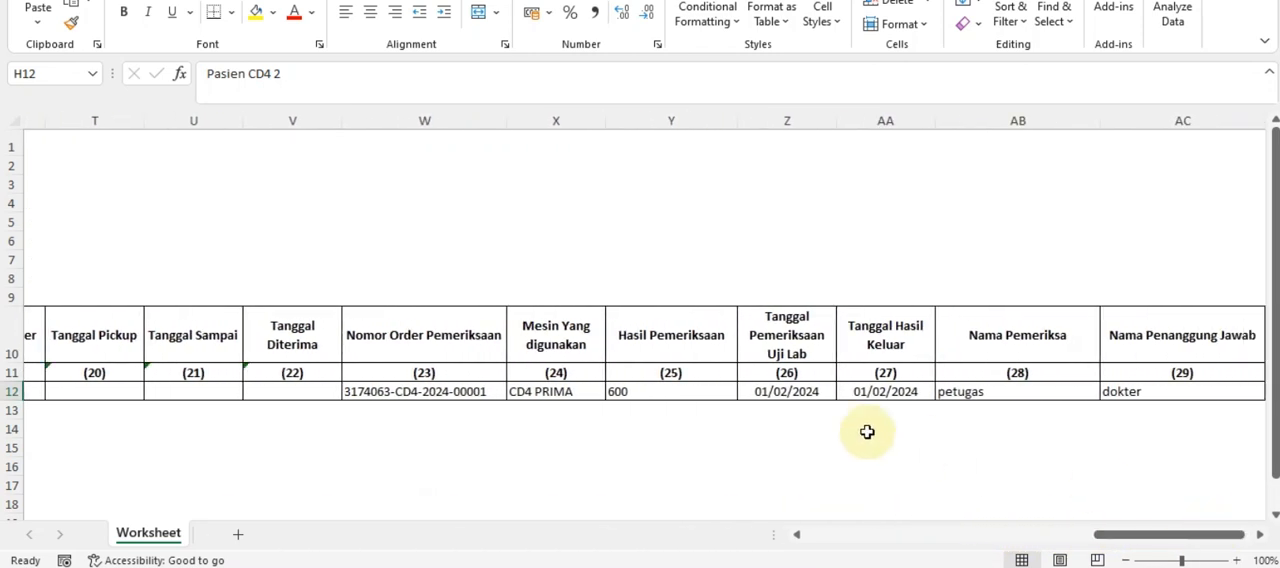
click(678, 341)
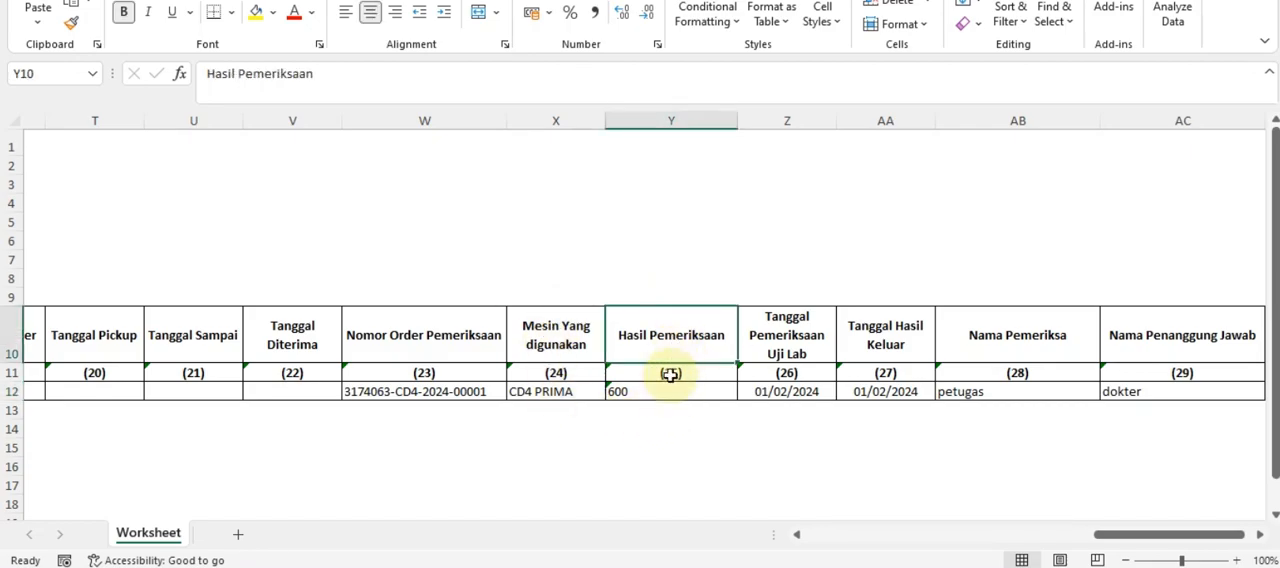